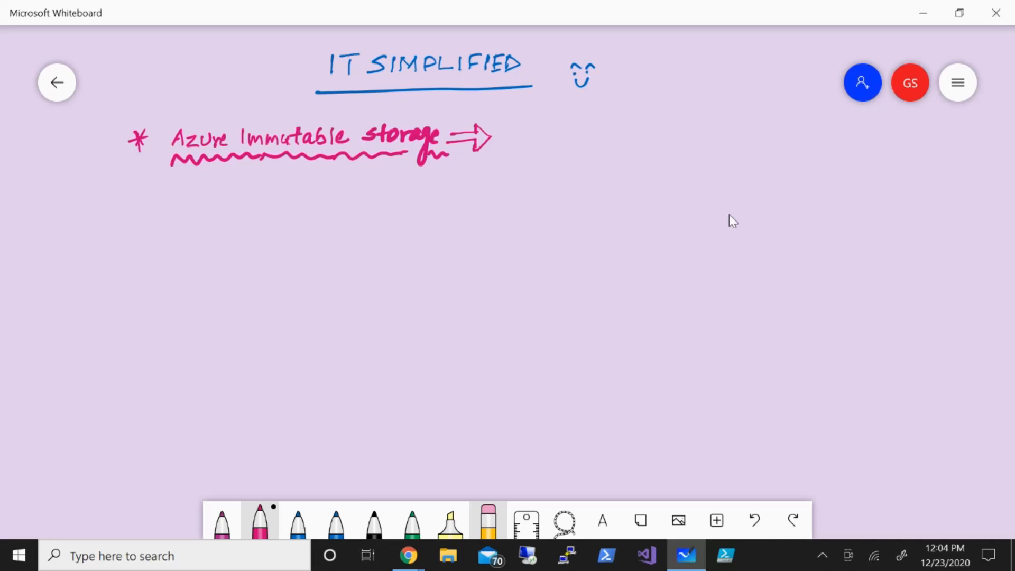
- Handwrite WORM beside the Azure Immutable storage heading, circle W and R, and add arrows from O to Once and M to Many
mouse_move(562, 142)
mouse_down()
mouse_move(567, 160)
mouse_move(590, 142)
mouse_move(634, 168)
mouse_move(639, 157)
mouse_move(657, 161)
mouse_up()
click(601, 141)
mouse_move(591, 133)
mouse_down()
mouse_move(582, 118)
mouse_move(599, 154)
mouse_move(596, 201)
mouse_move(603, 189)
mouse_move(567, 212)
mouse_move(613, 227)
mouse_up()
mouse_move(632, 125)
mouse_down()
mouse_move(612, 168)
mouse_move(633, 149)
mouse_move(655, 197)
mouse_up()
drag(645, 186, 672, 226)
drag(683, 211, 688, 226)
drag(691, 227, 708, 226)
mouse_move(714, 209)
mouse_down()
mouse_move(702, 242)
mouse_move(704, 228)
mouse_up()
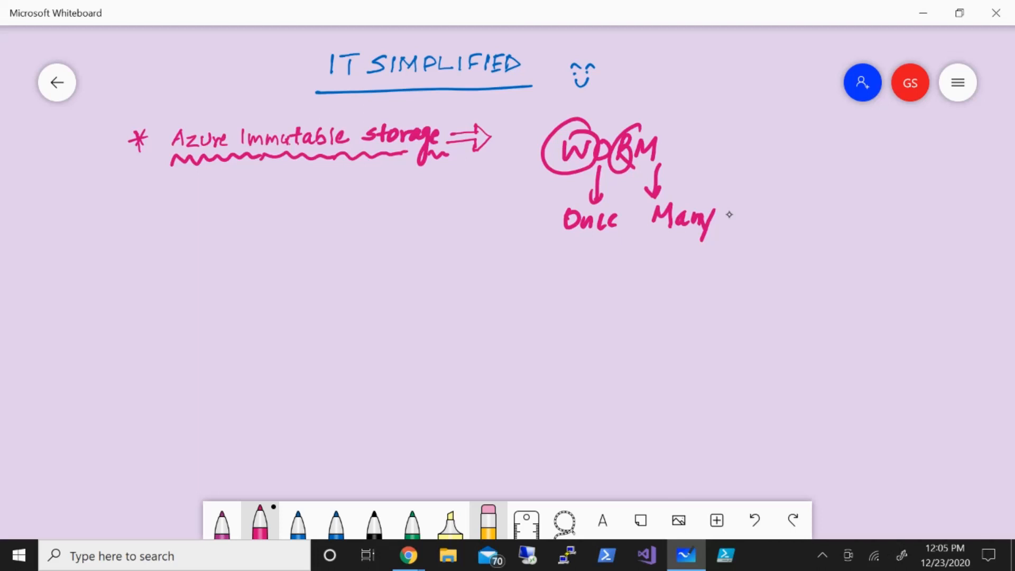
- Sketch the example to the right of WORM: Health Org with a double arrow to a rectangle, underlined by an arrow to Duration
mouse_move(840, 157)
mouse_down()
mouse_move(839, 175)
mouse_move(852, 157)
mouse_up()
drag(850, 158, 855, 180)
mouse_move(867, 169)
mouse_down()
mouse_move(877, 179)
mouse_move(901, 174)
mouse_up()
mouse_move(896, 164)
mouse_down()
mouse_move(911, 161)
mouse_move(915, 179)
mouse_move(932, 157)
mouse_move(970, 157)
mouse_move(951, 197)
mouse_up()
drag(889, 194, 888, 214)
drag(900, 195, 890, 224)
mouse_move(906, 210)
mouse_down()
mouse_move(863, 264)
mouse_move(935, 229)
mouse_move(863, 263)
mouse_move(909, 272)
mouse_move(905, 283)
mouse_up()
mouse_move(913, 275)
mouse_down()
mouse_move(915, 292)
mouse_move(933, 281)
mouse_move(999, 290)
mouse_up()
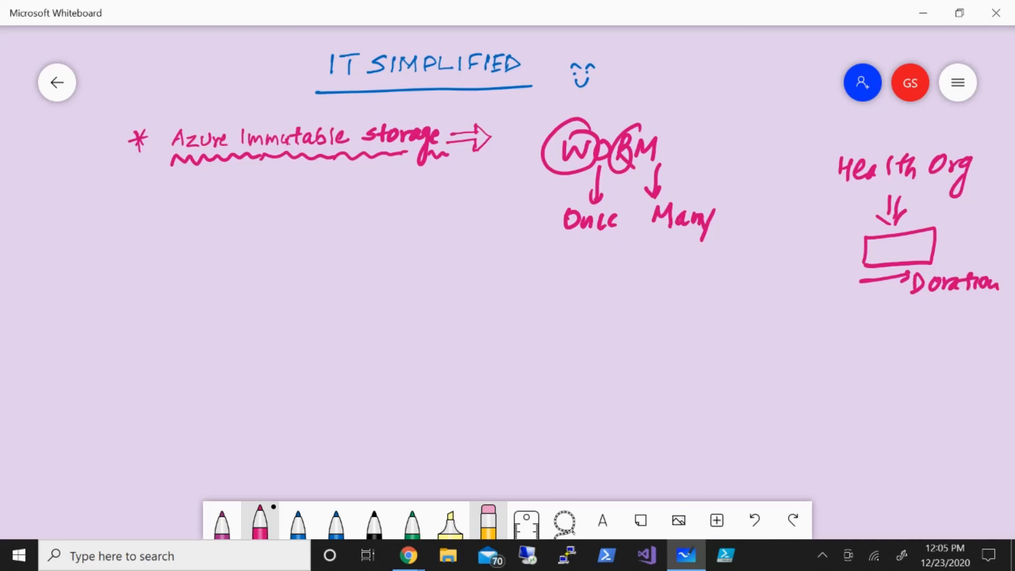
- Handwrite Blob/Append storage below the Azure Immutable storage heading
mouse_move(233, 198)
mouse_down()
mouse_move(235, 217)
mouse_move(249, 224)
mouse_move(258, 206)
mouse_move(267, 222)
mouse_up()
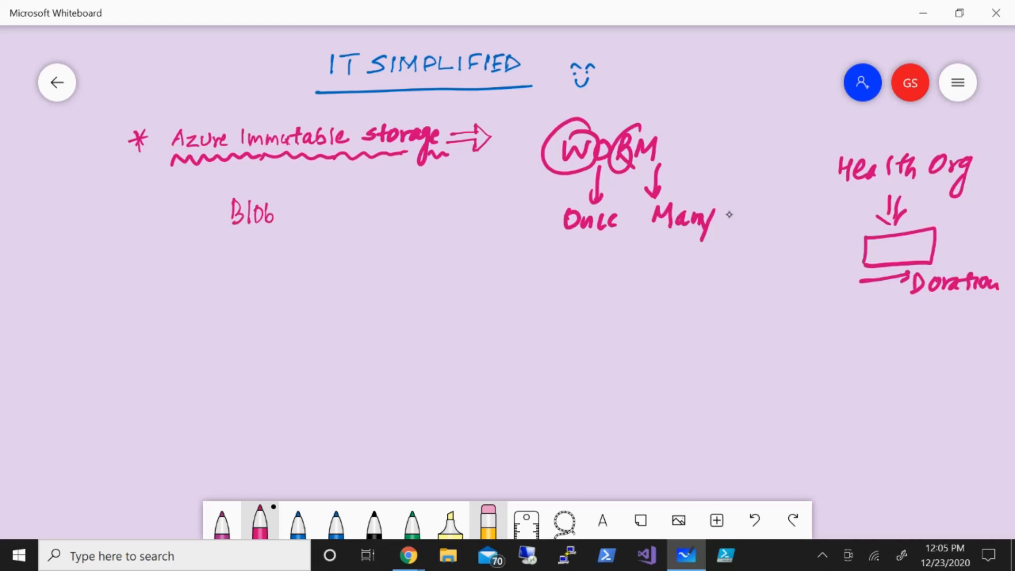
mouse_move(299, 181)
mouse_down()
mouse_move(279, 235)
mouse_move(311, 232)
mouse_move(313, 222)
mouse_up()
mouse_move(324, 213)
mouse_down()
mouse_move(325, 234)
mouse_move(326, 221)
mouse_up()
drag(335, 207, 347, 221)
drag(348, 222, 357, 220)
mouse_move(362, 201)
mouse_down()
mouse_move(363, 220)
mouse_move(374, 215)
mouse_up()
mouse_move(387, 197)
mouse_down()
mouse_move(386, 212)
mouse_move(421, 203)
mouse_move(412, 235)
mouse_move(428, 214)
mouse_up()
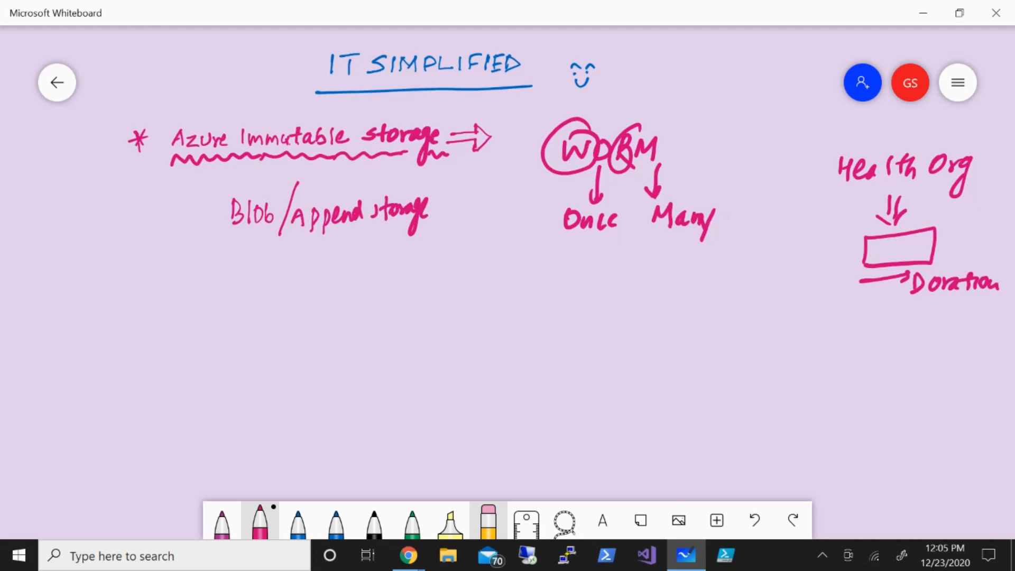
- Draw an arrow below Blob and a flow from a circled SA to Container, down to circled Blobs, with an outgoing arrow
drag(247, 237, 233, 275)
drag(230, 265, 242, 266)
mouse_move(349, 255)
mouse_down()
mouse_move(337, 273)
mouse_move(359, 253)
mouse_move(362, 276)
mouse_move(339, 292)
mouse_move(370, 247)
mouse_move(408, 271)
mouse_move(448, 264)
mouse_move(470, 274)
mouse_up()
mouse_move(461, 261)
mouse_down()
mouse_move(522, 259)
mouse_move(485, 304)
mouse_up()
mouse_move(493, 282)
mouse_down()
mouse_move(495, 311)
mouse_move(500, 297)
mouse_up()
mouse_move(466, 331)
mouse_down()
mouse_move(468, 353)
mouse_move(520, 350)
mouse_move(489, 313)
mouse_move(486, 374)
mouse_up()
mouse_move(524, 365)
mouse_down()
mouse_move(521, 326)
mouse_move(554, 335)
mouse_up()
drag(546, 331, 548, 345)
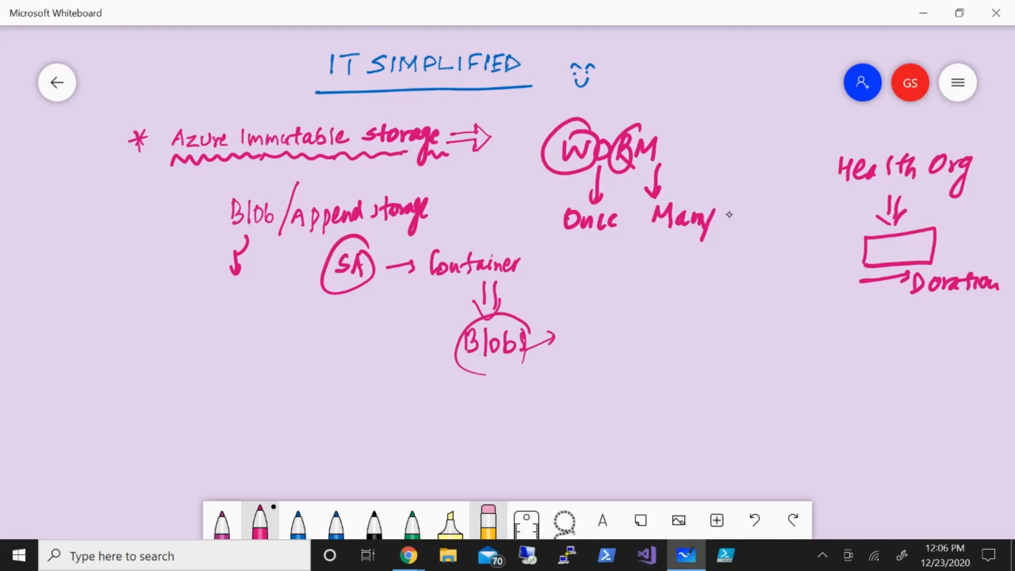
- Handwrite Immutable storage at the end of the arrow coming out of Blobs
mouse_move(581, 309)
mouse_down()
mouse_move(581, 333)
mouse_move(626, 324)
mouse_up()
mouse_move(633, 311)
mouse_down()
mouse_move(632, 328)
mouse_move(680, 310)
mouse_up()
mouse_move(696, 301)
mouse_down()
mouse_move(687, 318)
mouse_move(711, 306)
mouse_up()
drag(711, 305, 726, 303)
mouse_move(726, 310)
mouse_down()
mouse_move(738, 299)
mouse_move(738, 312)
mouse_up()
drag(745, 301, 736, 324)
drag(747, 313, 756, 318)
- List Hot, Cool and Archival under Immutable storage, enclose them with a bracket, and tick each one
mouse_move(528, 370)
mouse_down()
mouse_move(414, 317)
mouse_move(392, 289)
mouse_up()
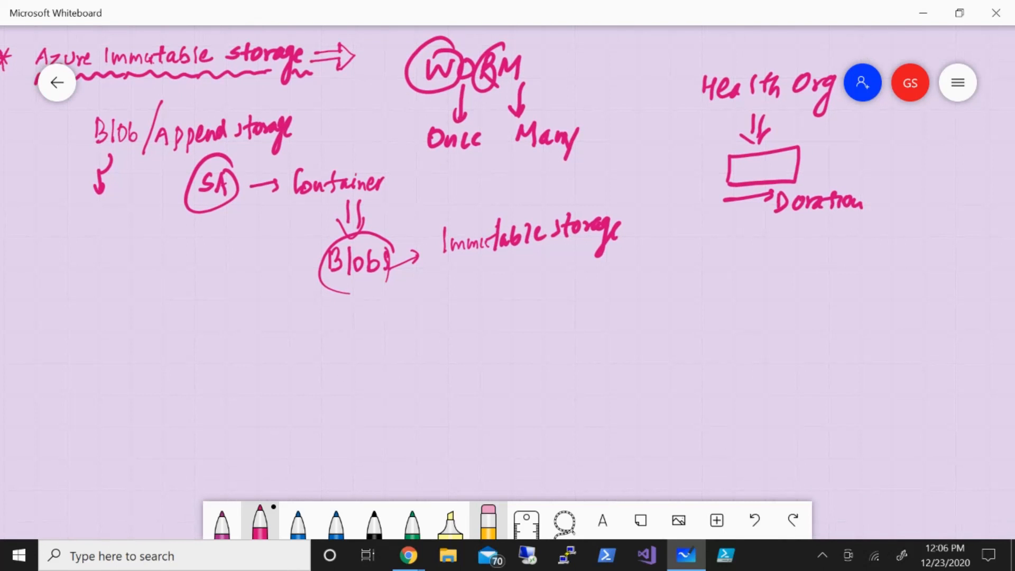
drag(448, 274, 448, 302)
mouse_move(451, 292)
mouse_down()
mouse_move(461, 285)
mouse_move(459, 306)
mouse_up()
mouse_move(470, 283)
mouse_down()
mouse_move(466, 294)
mouse_move(476, 288)
mouse_up()
mouse_move(485, 275)
mouse_down()
mouse_move(485, 302)
mouse_move(450, 337)
mouse_move(472, 323)
mouse_move(485, 335)
mouse_up()
drag(438, 380, 458, 363)
mouse_move(470, 360)
mouse_down()
mouse_move(467, 375)
mouse_move(496, 373)
mouse_move(523, 353)
mouse_up()
mouse_move(434, 286)
mouse_down()
mouse_move(408, 291)
mouse_move(436, 380)
mouse_up()
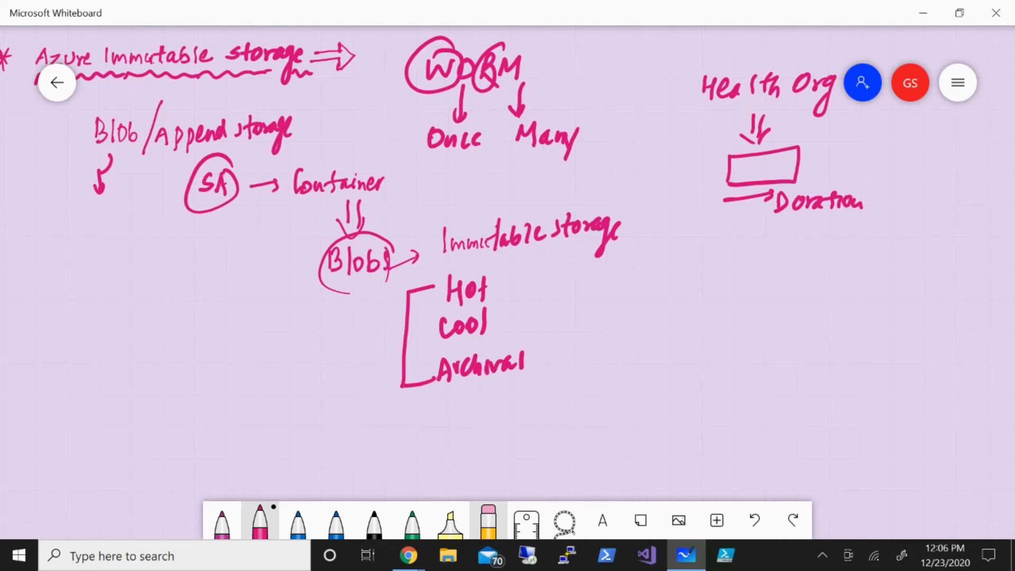
drag(425, 303, 449, 290)
drag(422, 331, 451, 323)
drag(424, 367, 441, 365)
- Using the black pen, write Policies below the Health Org sketch and draw a brace with two branches under it
scroll(348, 370, down, 5)
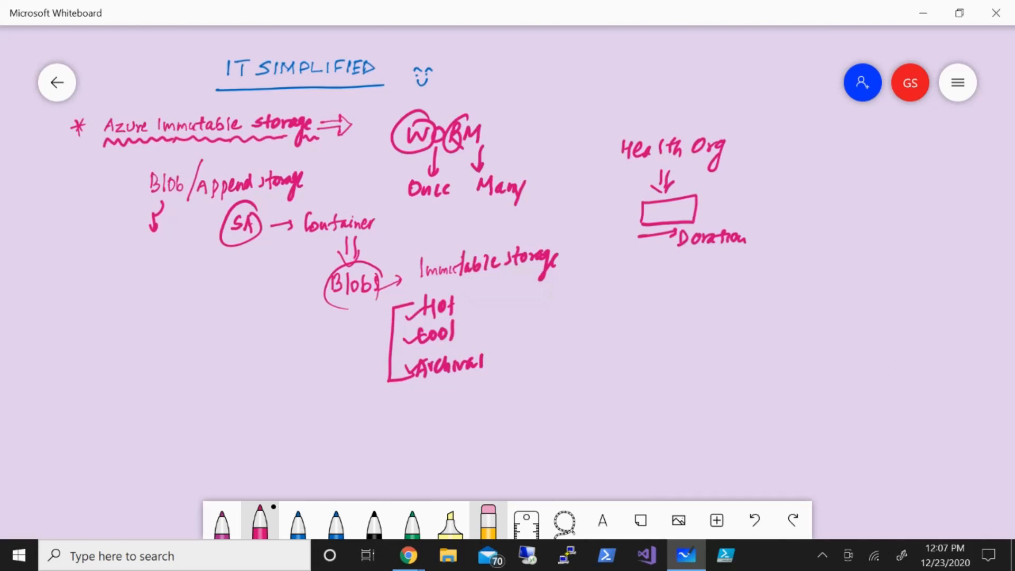
click(374, 521)
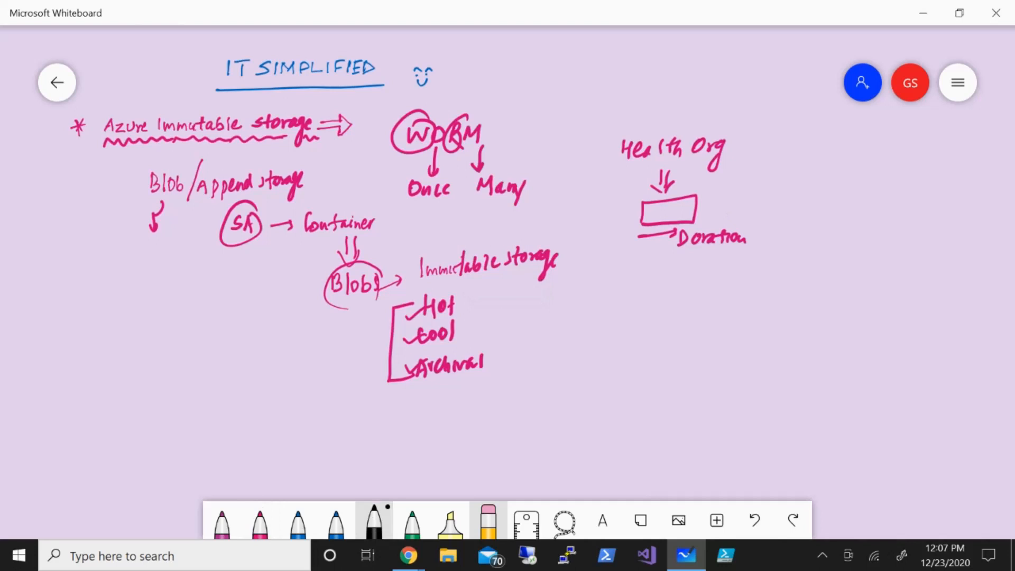
mouse_move(735, 266)
mouse_down()
mouse_move(734, 289)
mouse_move(752, 271)
mouse_move(766, 289)
mouse_up()
mouse_move(777, 269)
mouse_down()
mouse_move(777, 287)
mouse_move(799, 287)
mouse_up()
drag(806, 280, 814, 288)
drag(752, 308, 682, 350)
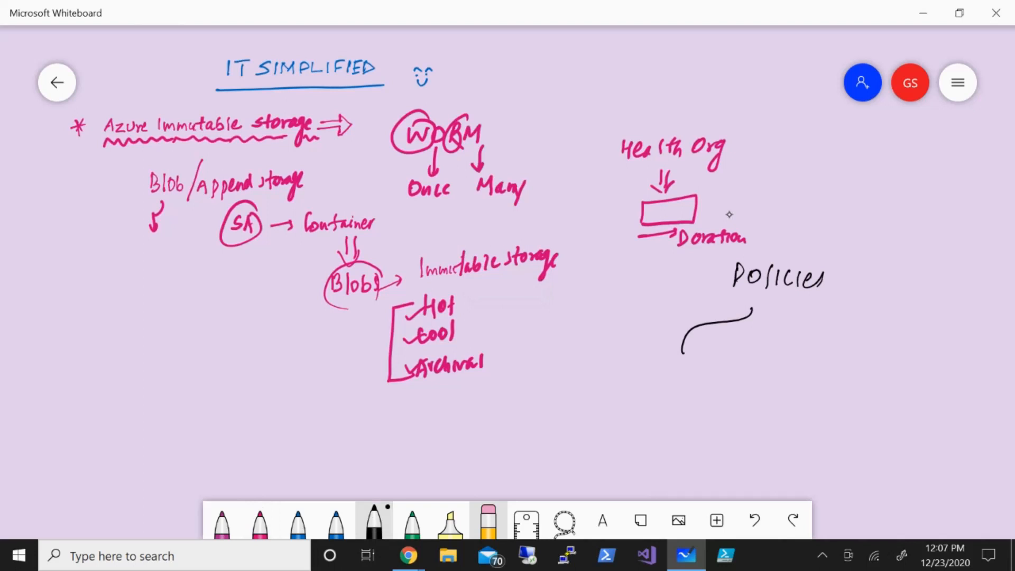
drag(752, 311, 820, 350)
- Handwrite Legal hold under the first branch of the Policies brace
drag(874, 351, 730, 216)
mouse_move(458, 231)
mouse_down()
mouse_move(458, 254)
mouse_move(468, 253)
mouse_up()
mouse_move(470, 246)
mouse_down()
mouse_move(497, 241)
mouse_move(501, 255)
mouse_up()
mouse_move(509, 231)
mouse_down()
mouse_move(508, 252)
mouse_move(543, 248)
mouse_up()
mouse_move(546, 230)
mouse_down()
mouse_move(546, 252)
mouse_move(563, 228)
mouse_move(562, 254)
mouse_up()
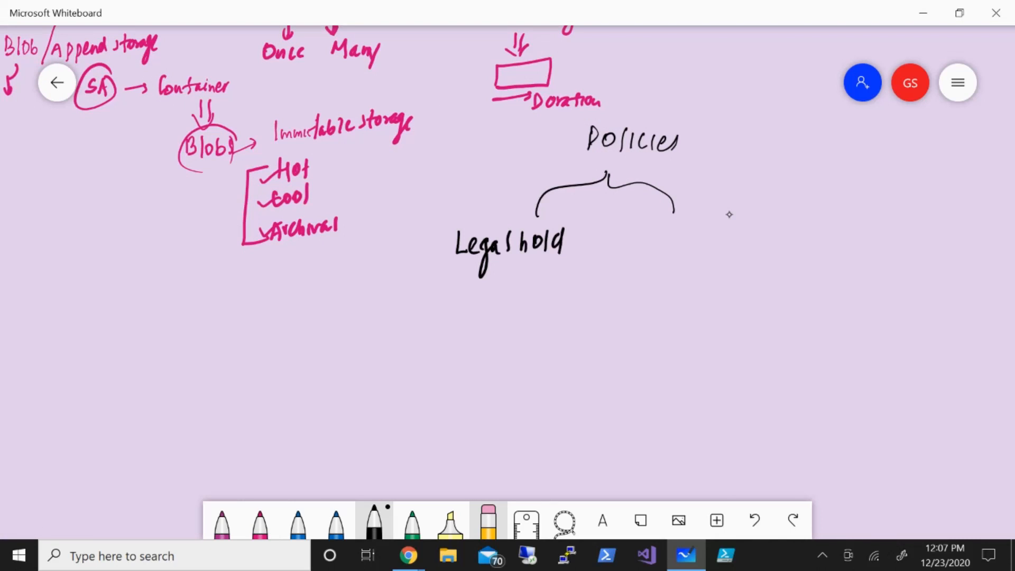
- Handwrite Retention based under the second branch of the Policies brace
mouse_move(674, 223)
mouse_down()
mouse_move(673, 243)
mouse_move(696, 238)
mouse_up()
drag(704, 223, 704, 243)
drag(698, 232, 711, 230)
drag(712, 233, 718, 239)
drag(720, 233, 730, 241)
mouse_move(738, 218)
mouse_down()
mouse_move(739, 241)
mouse_move(751, 225)
mouse_up()
mouse_move(749, 228)
mouse_down()
mouse_move(749, 239)
mouse_move(773, 238)
mouse_up()
drag(787, 214, 796, 239)
mouse_move(804, 228)
mouse_down()
mouse_move(815, 239)
mouse_move(840, 225)
mouse_move(834, 241)
mouse_up()
drag(843, 218, 838, 244)
- Draw a double down arrow below Legal hold and write Not sure about data retention beside it
drag(634, 344, 563, 354)
scroll(582, 292, down, 1)
scroll(507, 285, down, 3)
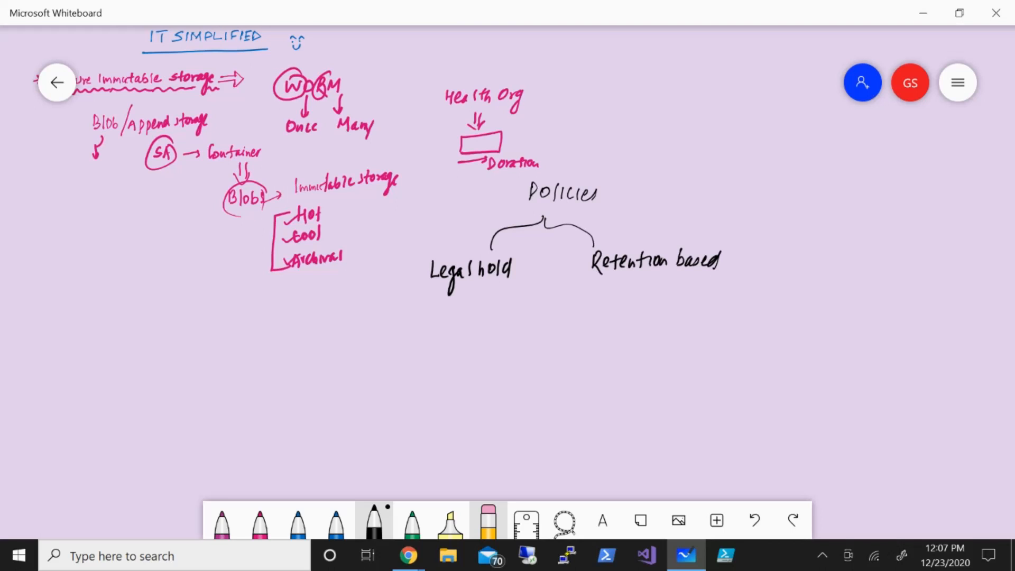
right_click(122, 262)
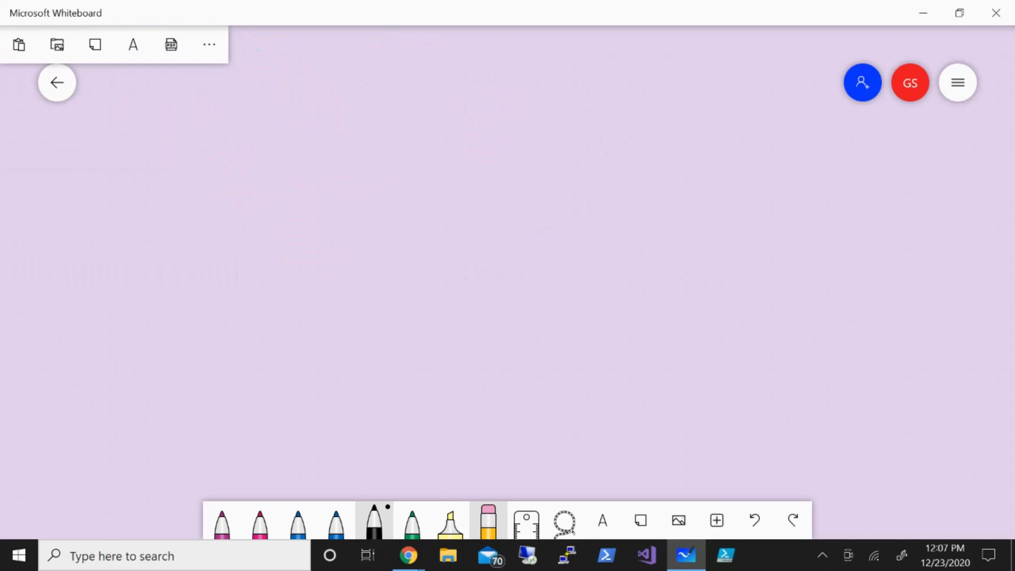
drag(370, 227, 525, 435)
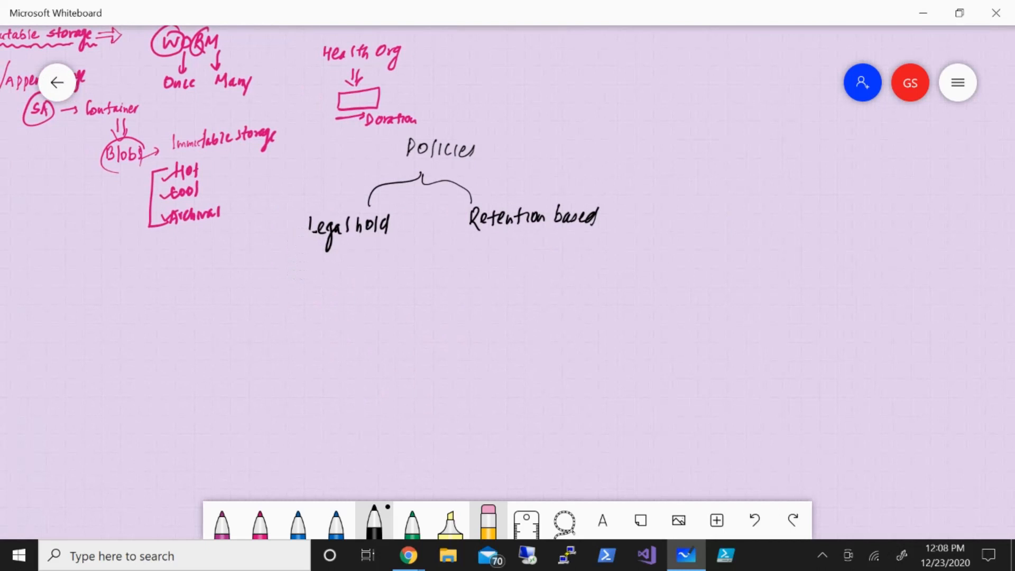
mouse_move(305, 241)
mouse_down()
mouse_move(302, 269)
mouse_move(315, 262)
mouse_move(330, 280)
mouse_move(334, 266)
mouse_move(348, 281)
mouse_up()
drag(345, 270, 364, 280)
drag(372, 268, 393, 267)
drag(322, 298, 366, 296)
drag(376, 295, 394, 303)
drag(394, 296, 405, 292)
mouse_move(320, 340)
mouse_down()
mouse_move(329, 327)
mouse_move(355, 333)
mouse_up()
drag(358, 326, 370, 334)
drag(360, 322, 377, 329)
drag(379, 318, 387, 324)
drag(388, 314, 397, 319)
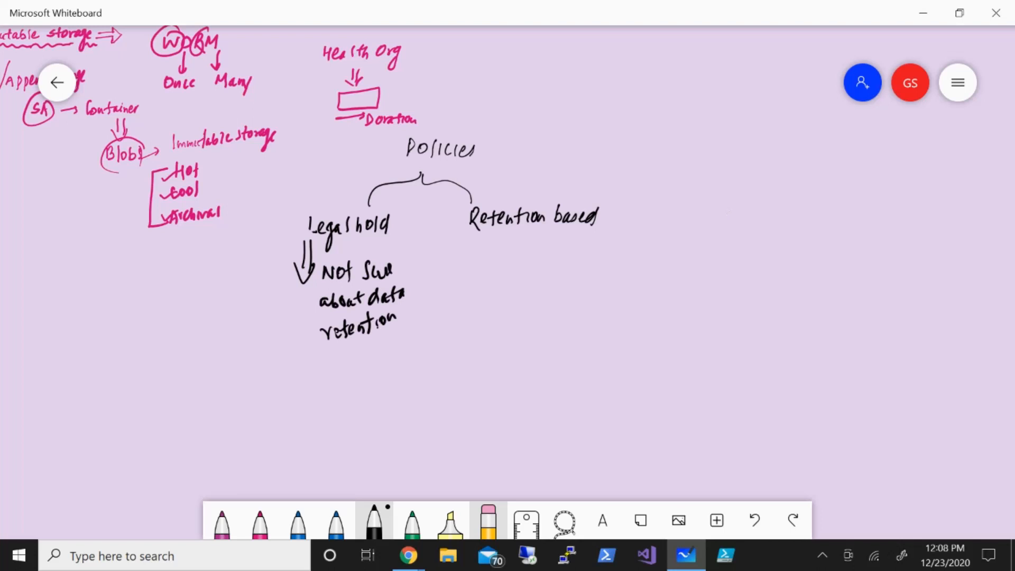
- Move the R's circle and the Once and Many annotations with their arrows down below WORM
drag(198, 69, 198, 101)
right_click(188, 288)
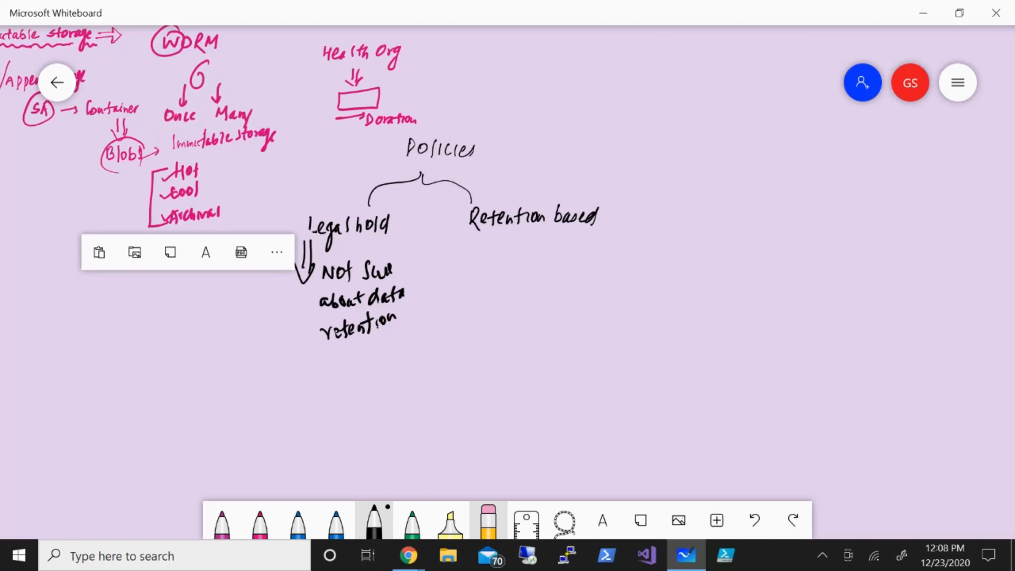
key(Escape)
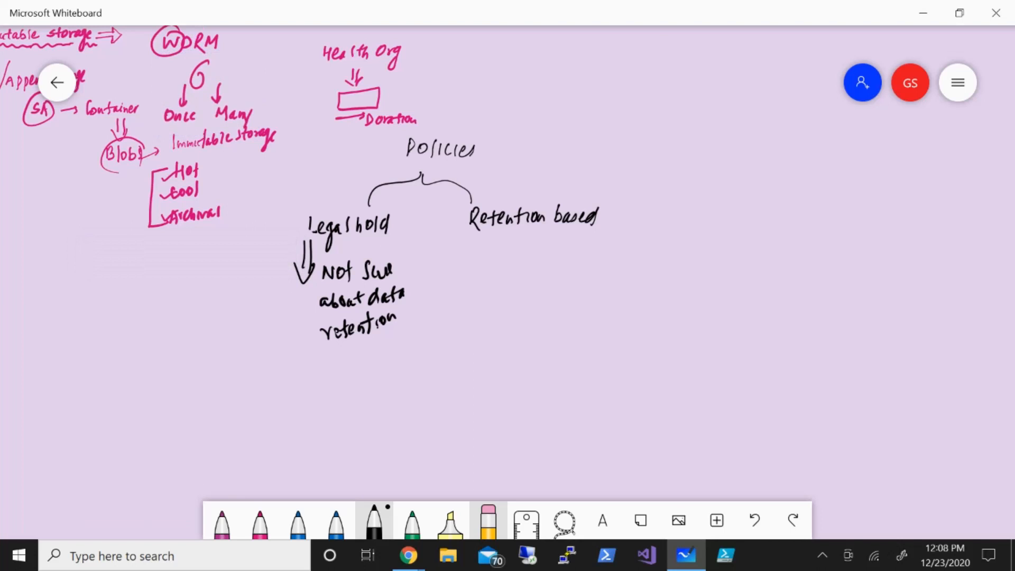
- Draw a double down arrow below Retention based and write Time (How long) under it
drag(508, 317, 478, 331)
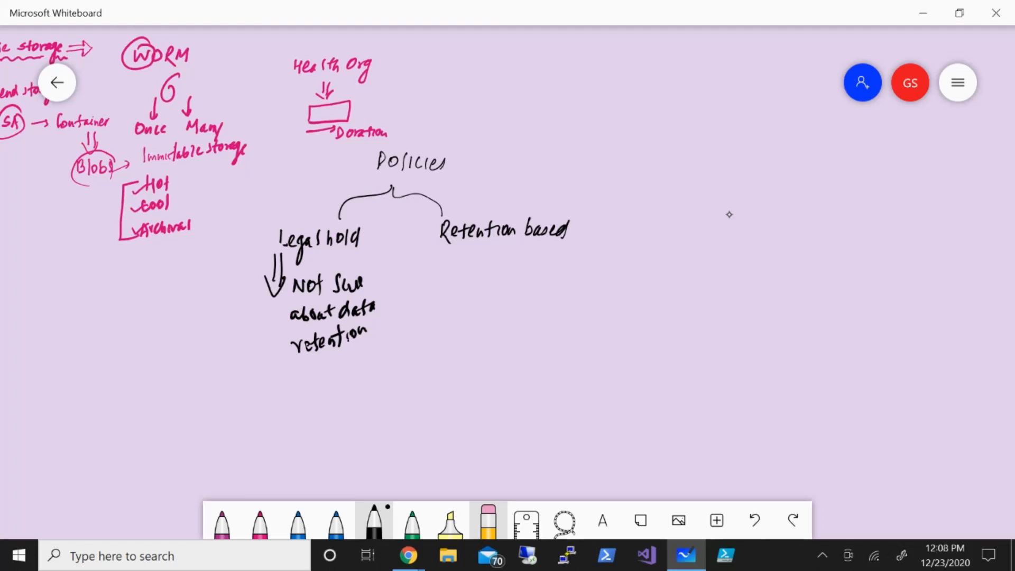
mouse_move(492, 245)
mouse_down()
mouse_move(492, 265)
mouse_move(502, 264)
mouse_move(482, 291)
mouse_up()
drag(478, 299, 488, 308)
drag(494, 300, 513, 307)
drag(544, 267, 537, 312)
drag(556, 286, 562, 302)
mouse_move(565, 291)
mouse_down()
mouse_move(566, 308)
mouse_move(571, 295)
mouse_move(594, 293)
mouse_move(607, 306)
mouse_move(615, 295)
mouse_move(631, 304)
mouse_up()
drag(634, 292, 627, 313)
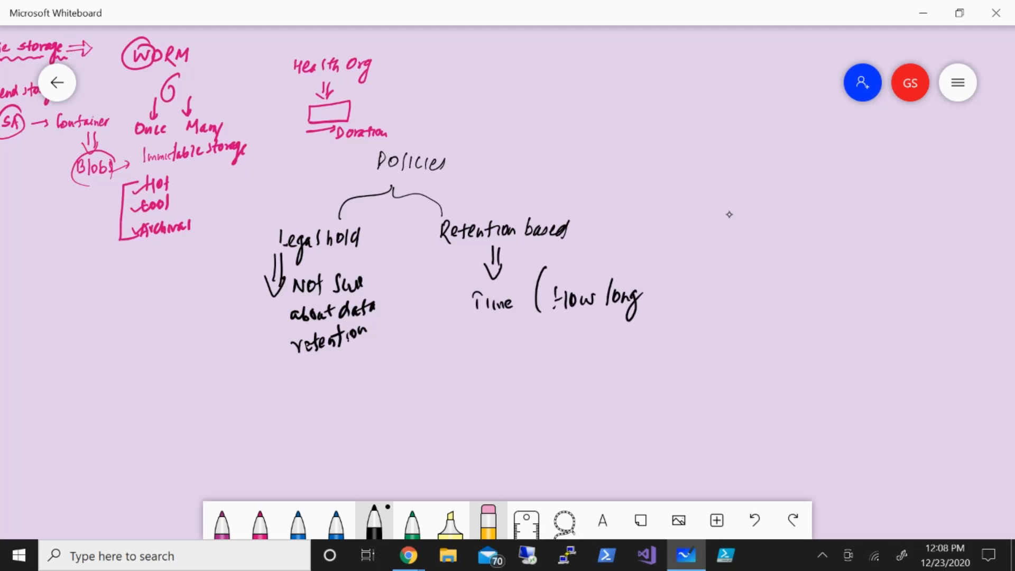
drag(654, 266, 650, 316)
- Handwrite 1YR followed by (X delete) to the right of the Retention based notes
scroll(217, 286, down, 1)
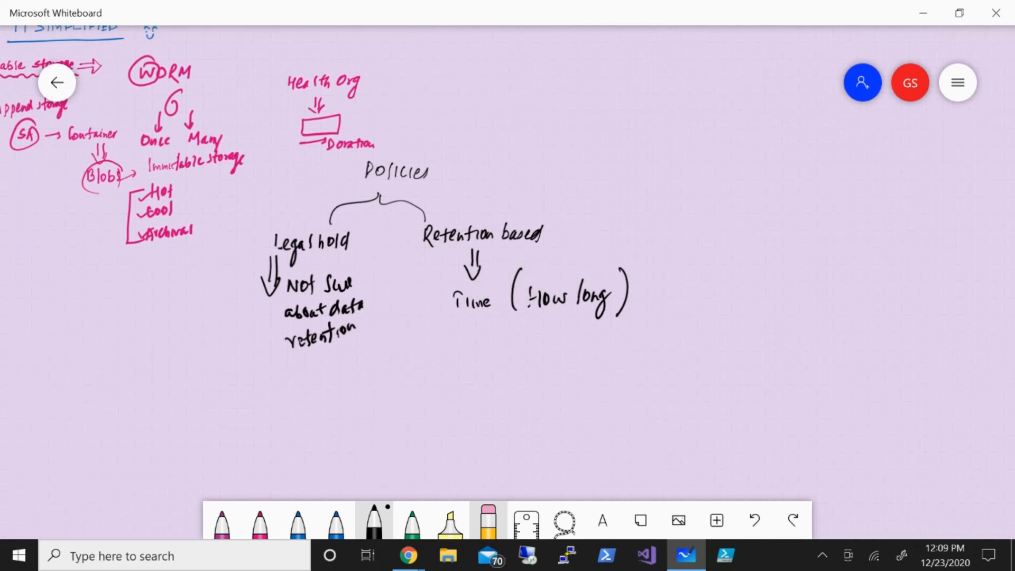
mouse_move(679, 252)
mouse_down()
mouse_move(675, 269)
mouse_move(687, 269)
mouse_move(694, 253)
mouse_up()
drag(696, 261, 705, 278)
drag(751, 222, 730, 280)
drag(759, 247, 746, 269)
mouse_move(746, 250)
mouse_down()
mouse_move(758, 269)
mouse_move(798, 268)
mouse_up()
drag(796, 264, 820, 271)
mouse_move(815, 258)
mouse_down()
mouse_move(833, 257)
mouse_move(834, 269)
mouse_up()
drag(853, 244, 843, 273)
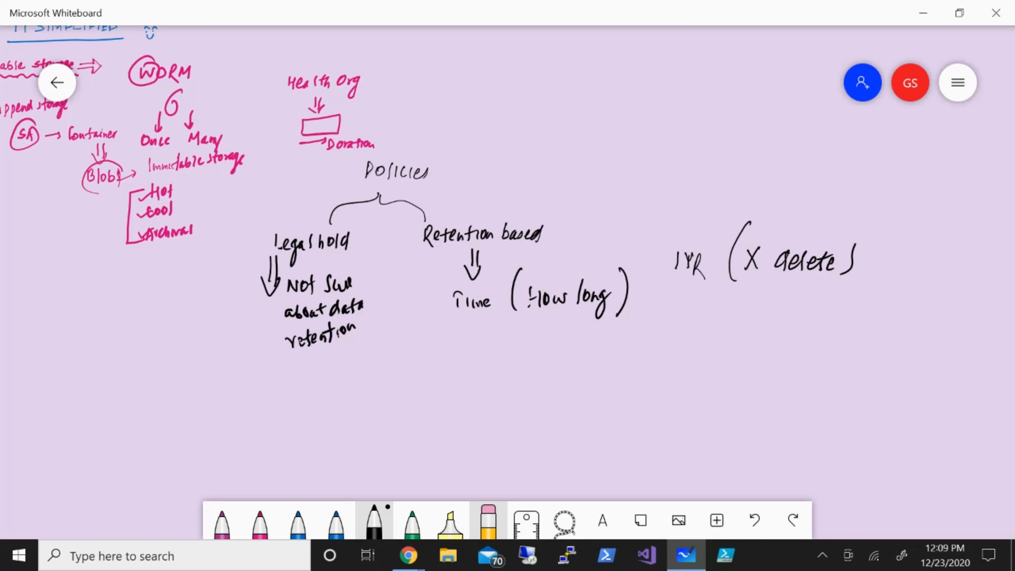
- Tick Retention based, and circle 1YR with a down arrow below it
drag(553, 231, 566, 226)
mouse_move(677, 252)
mouse_down()
mouse_move(676, 272)
mouse_move(697, 252)
mouse_move(688, 239)
mouse_move(700, 254)
mouse_up()
drag(680, 288, 679, 312)
drag(674, 301, 684, 301)
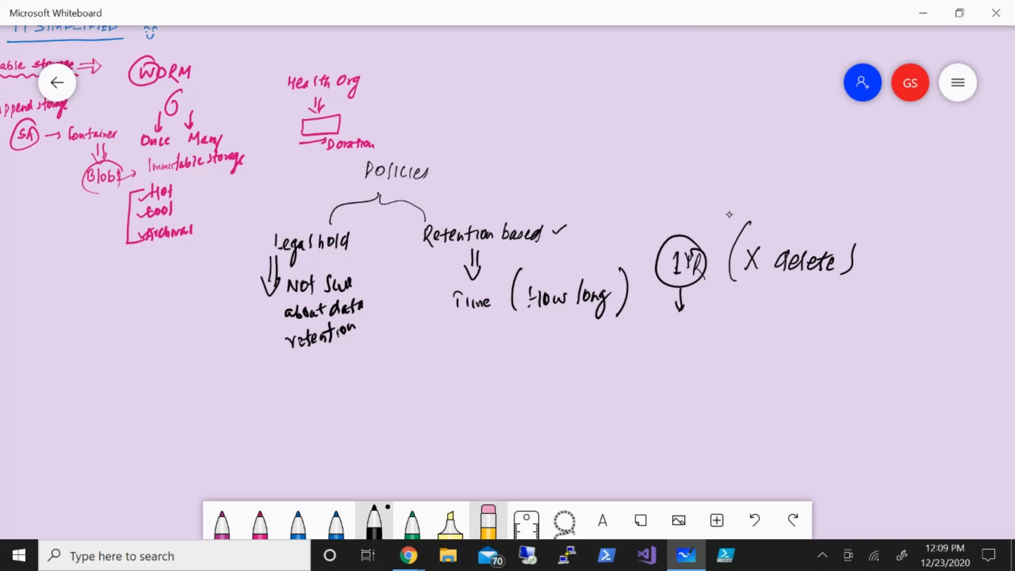
- Handwrite Extend beside the arrow below 1YR and retrace the tick next to Retention based more boldly
drag(703, 295, 714, 316)
mouse_move(714, 301)
mouse_down()
mouse_move(705, 316)
mouse_move(720, 317)
mouse_up()
drag(715, 306, 747, 314)
drag(751, 293, 752, 316)
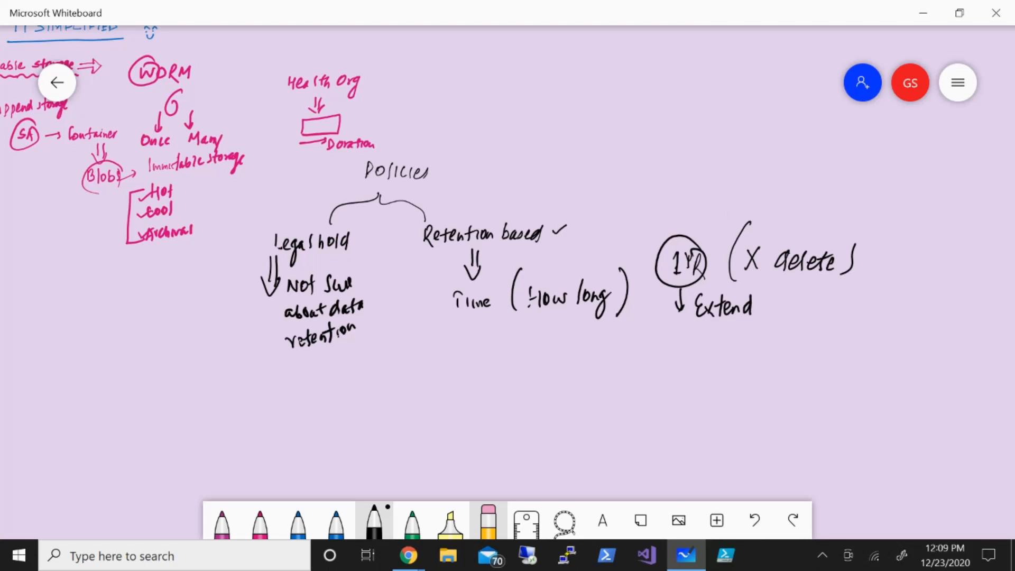
drag(552, 229, 575, 222)
scroll(507, 285, down, 3)
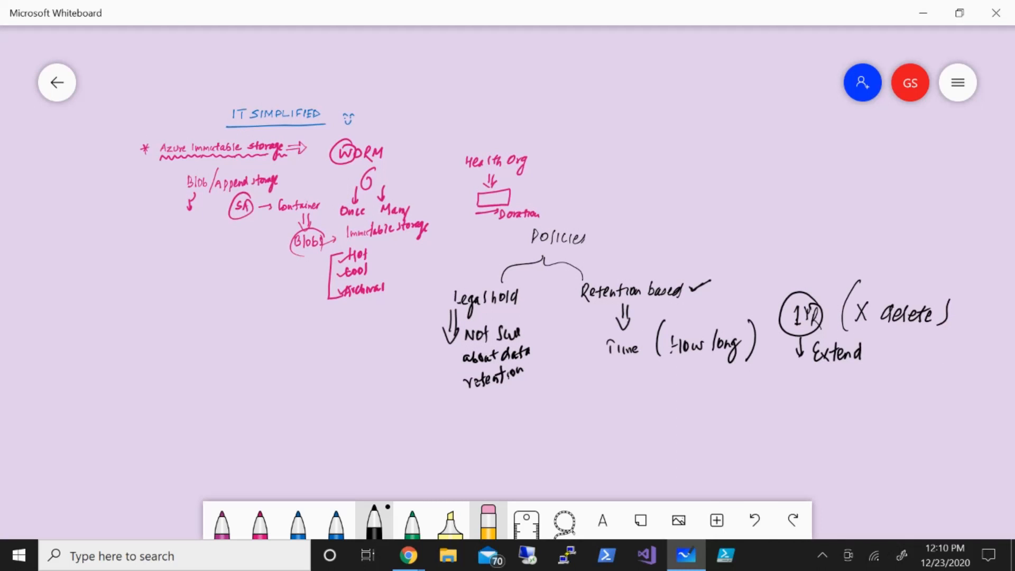
scroll(609, 377, up, 2)
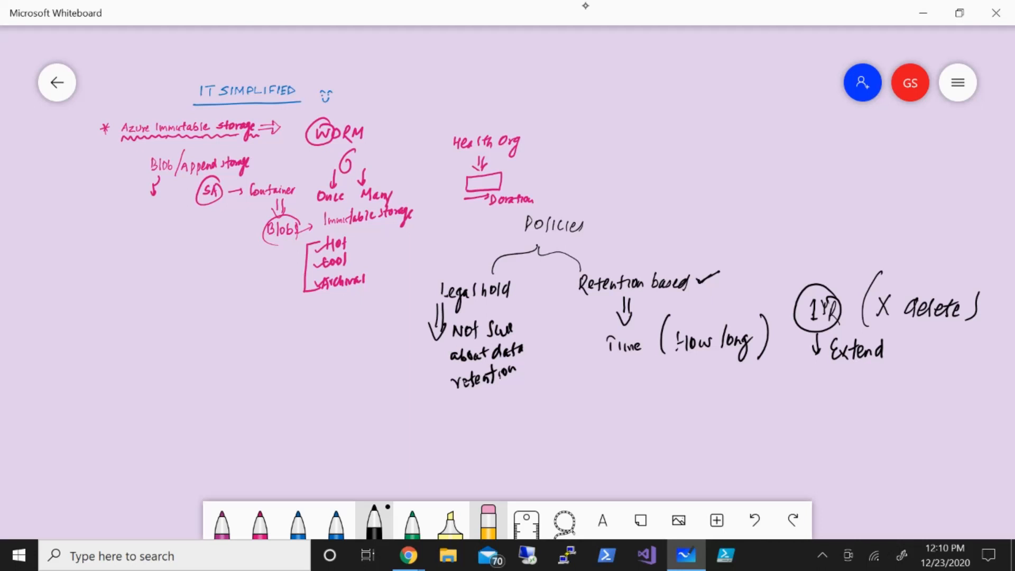
scroll(487, 305, up, 2)
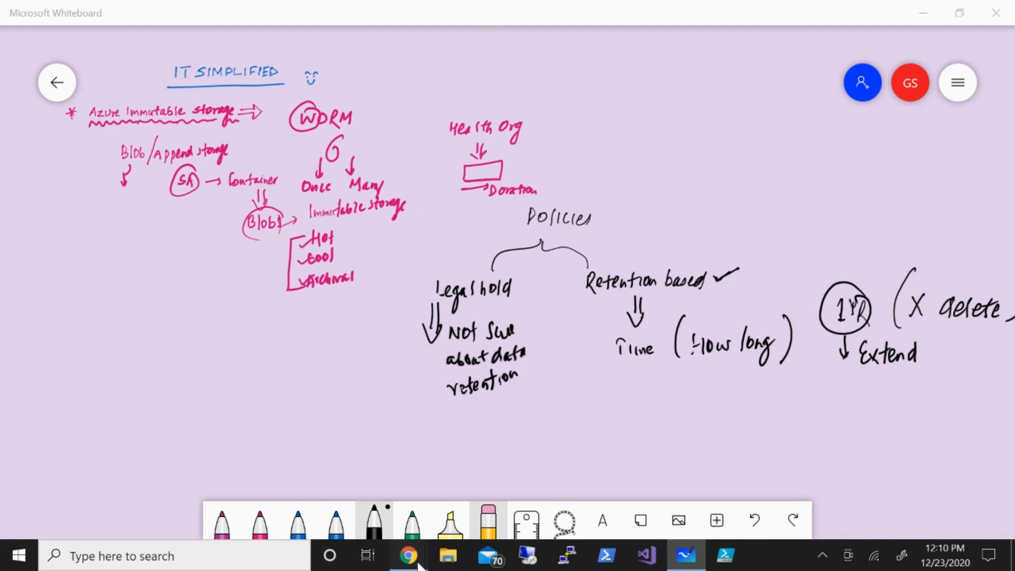
- Switch to the Azure portal in Chrome, search for storage and open the Storage accounts service
mouse_move(418, 564)
click(331, 515)
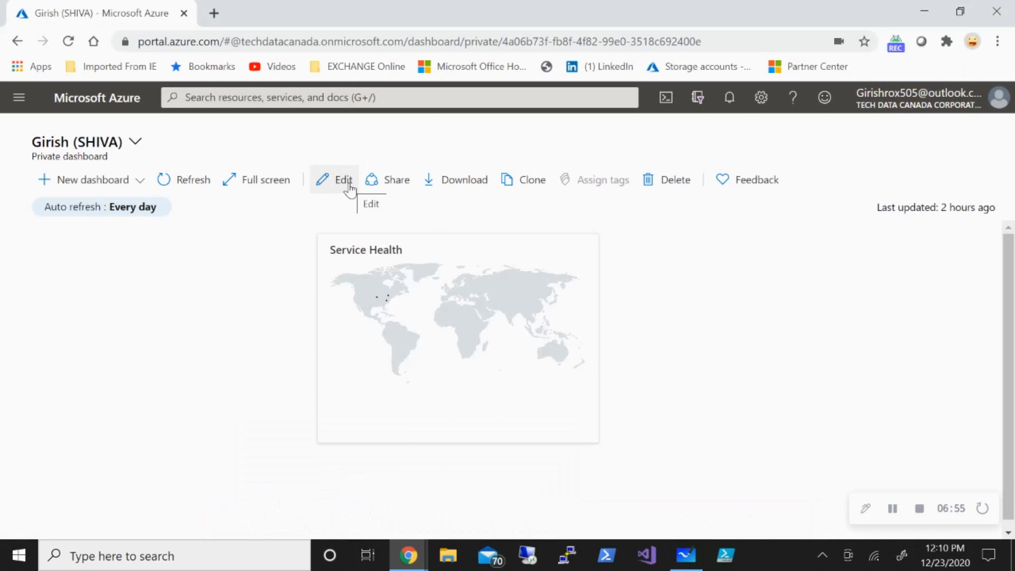
click(433, 100)
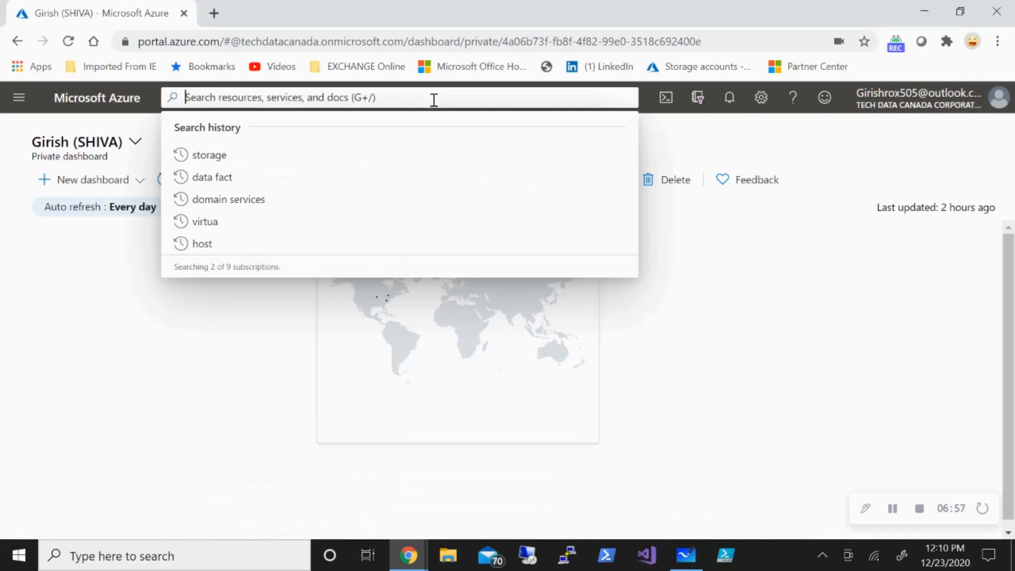
text(st)
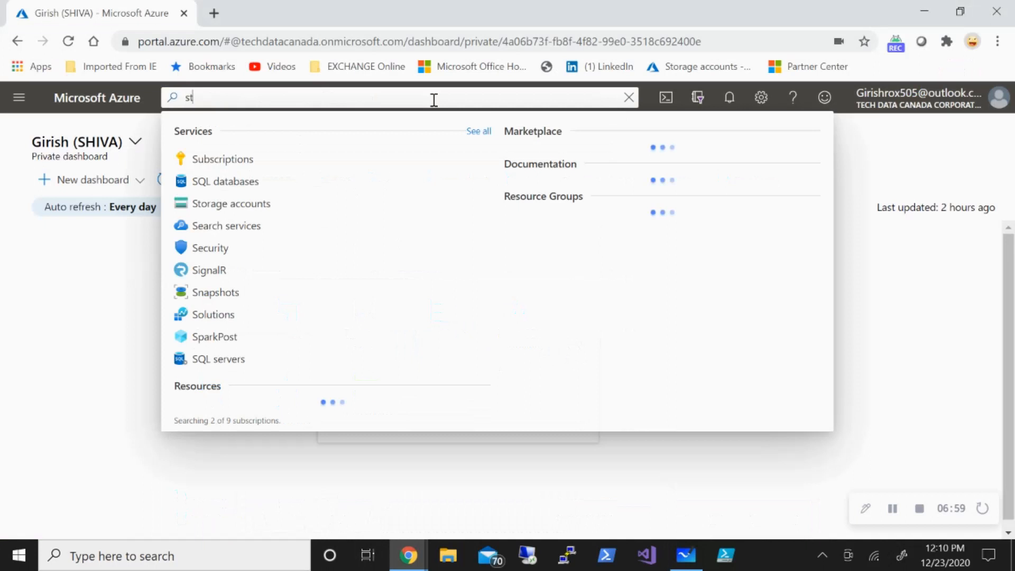
text(orage)
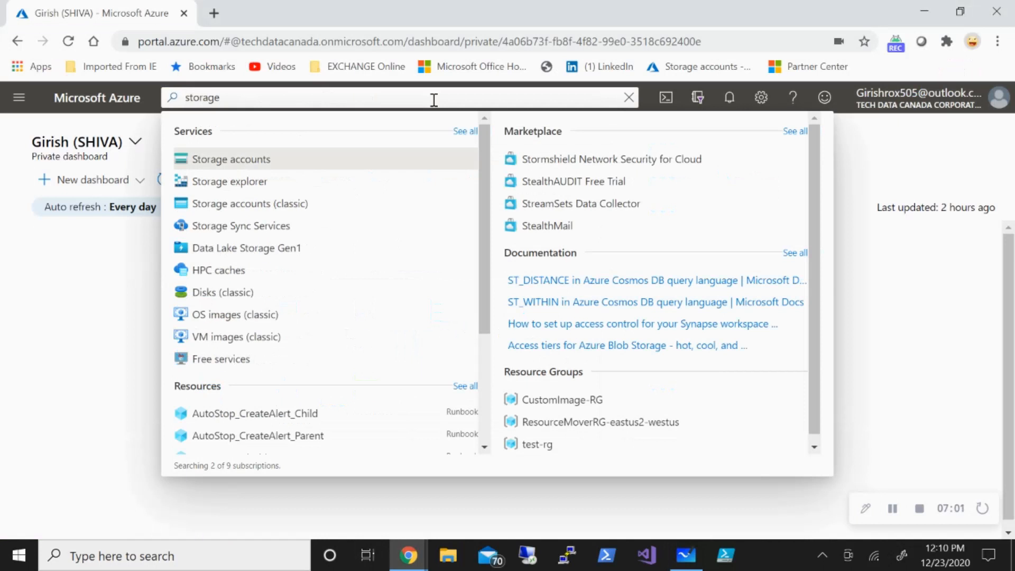
click(245, 159)
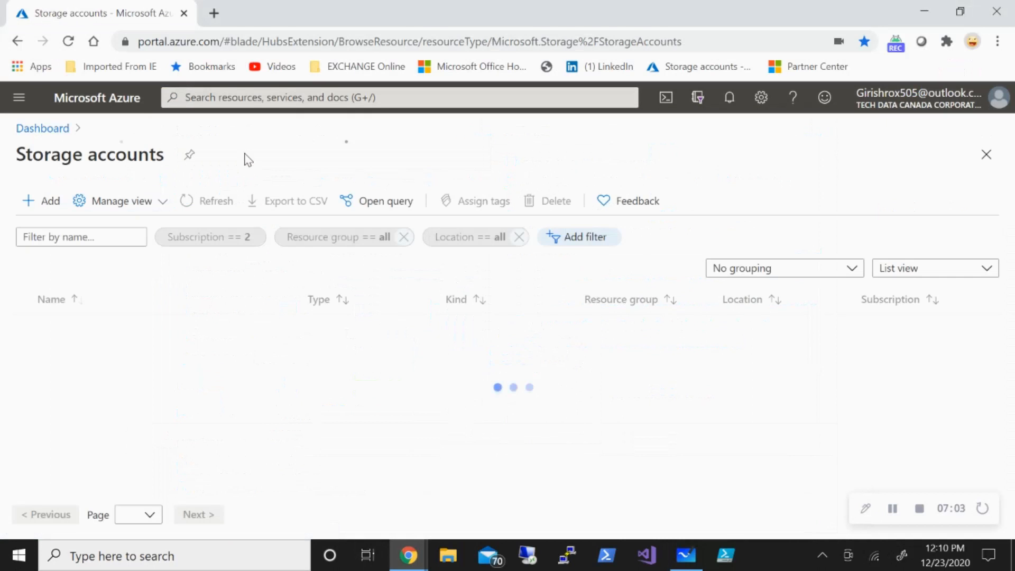
- Start creating a storage account and select test-rg as its resource group
click(31, 205)
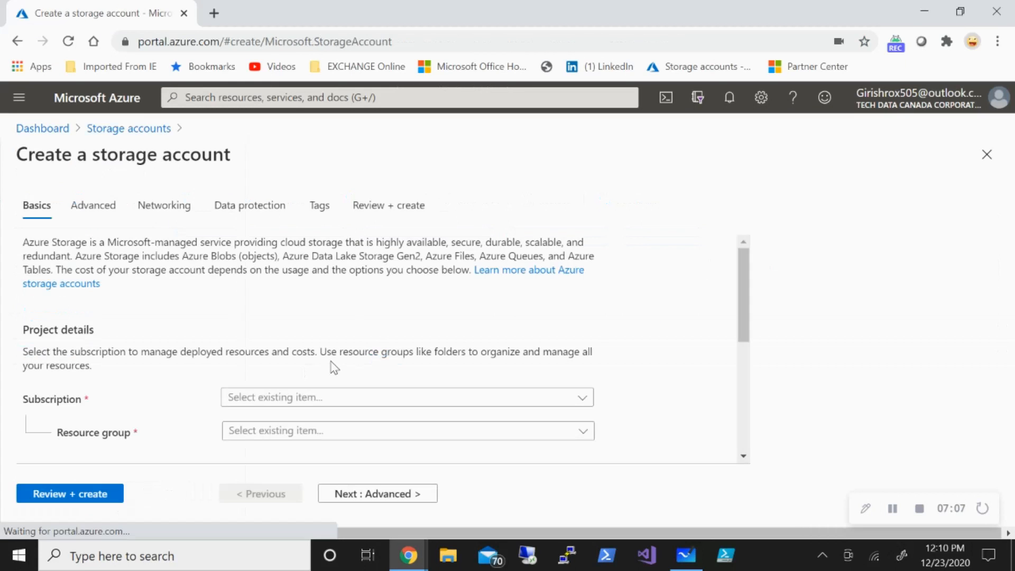
scroll(357, 370, down, 2)
scroll(358, 372, down, 1)
click(398, 276)
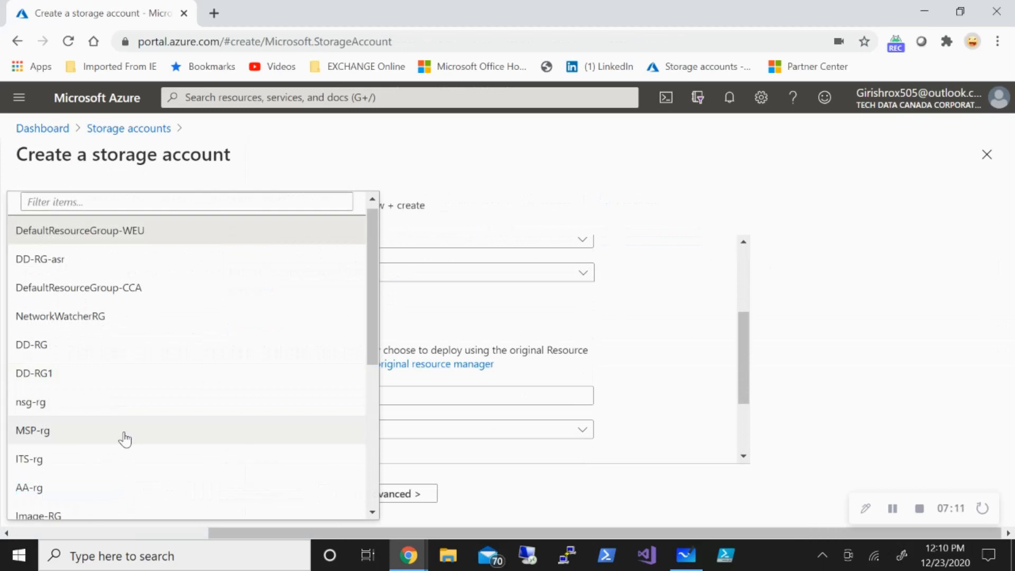
scroll(123, 439, down, 2)
scroll(124, 440, down, 3)
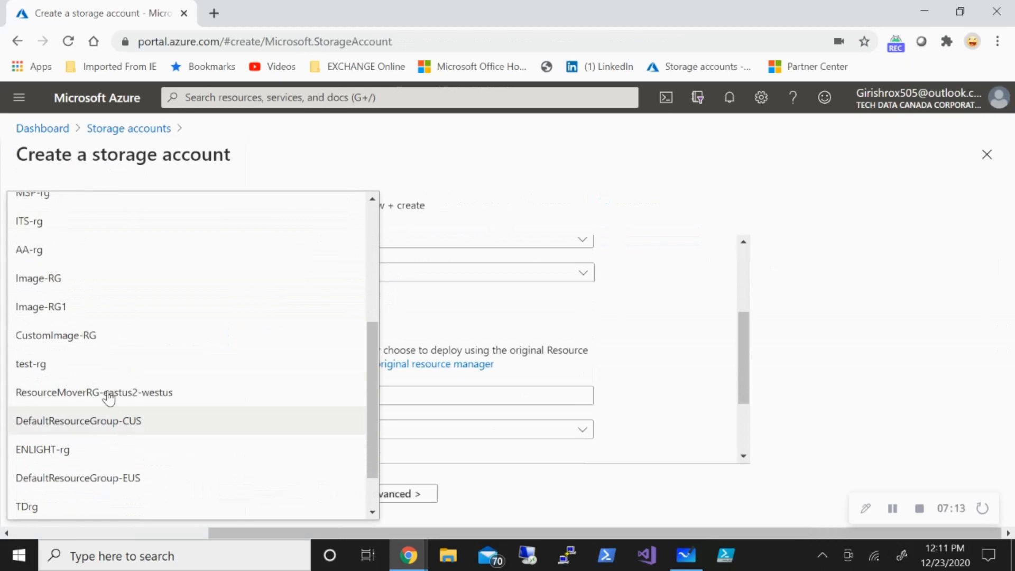
click(97, 367)
- Name the new storage account itssa10111, using only lowercase letters and numbers
click(274, 392)
text(ITS-sa)
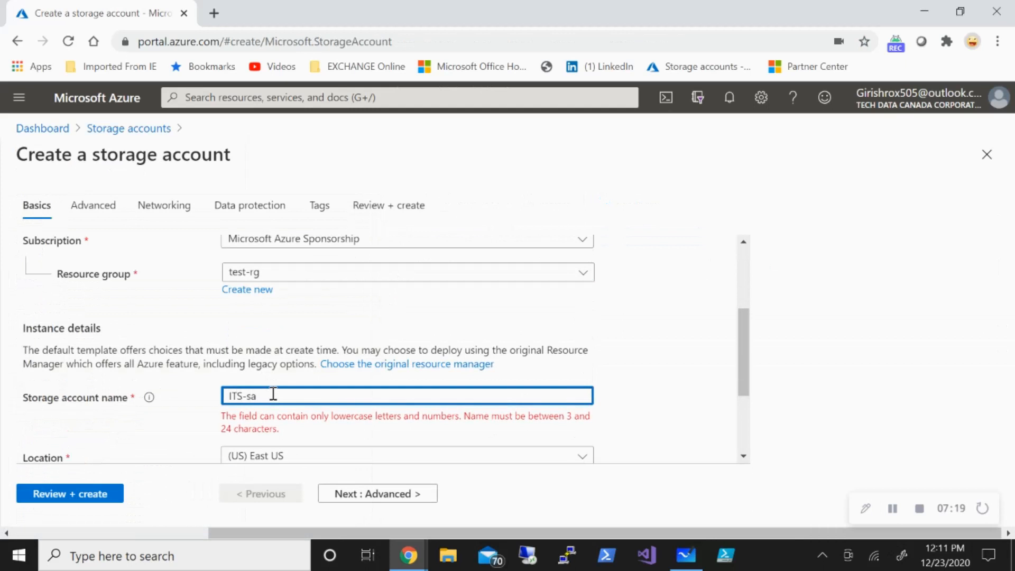
key(BackSpace)
key(BackSpace)
key(BackSpace)
key(BackSpace)
key(BackSpace)
text(its-sa10111)
key(BackSpace)
- Set the storage account's location to (Canada) Canada Central
scroll(637, 315, down, 2)
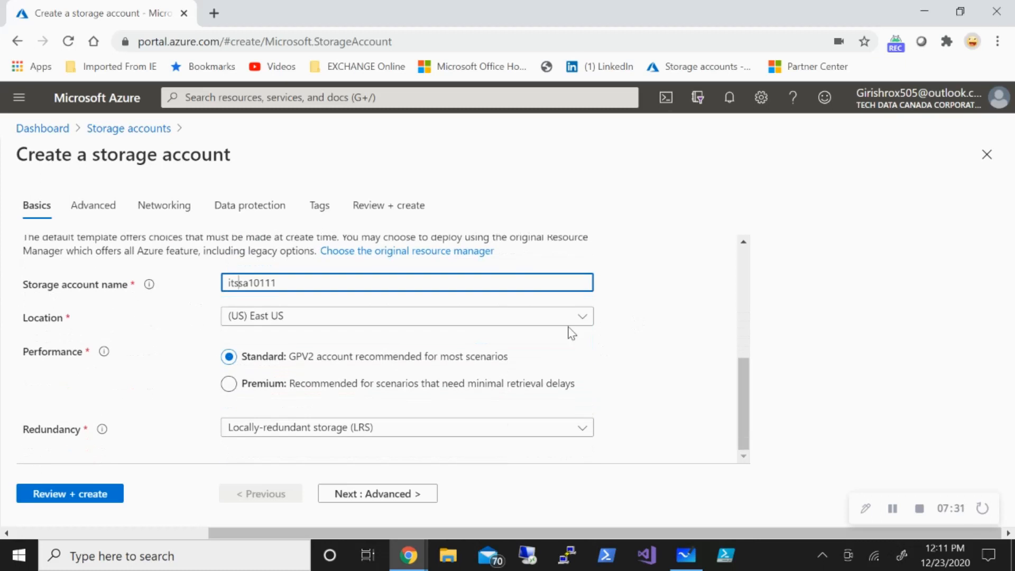
click(552, 323)
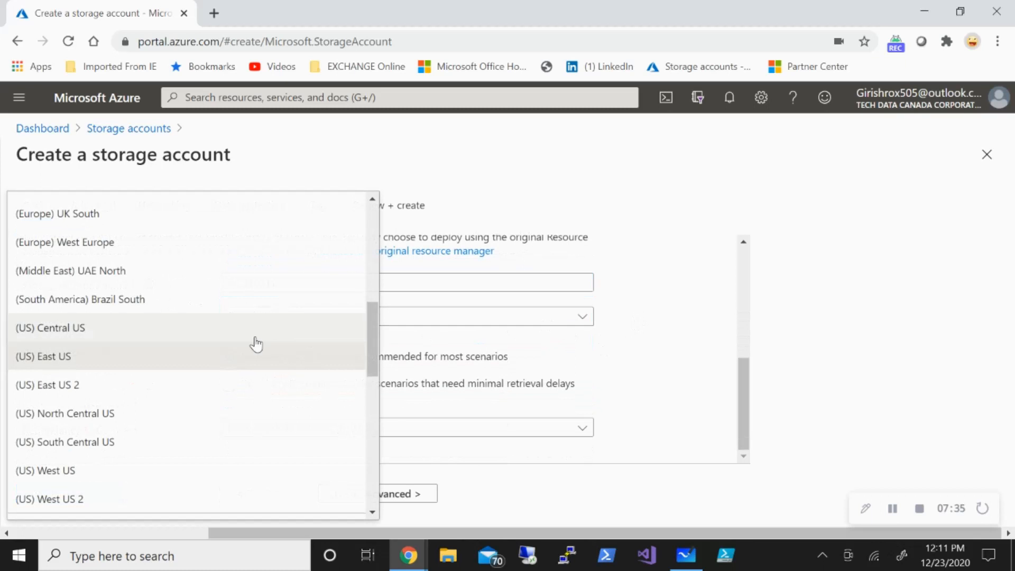
scroll(222, 352, down, 4)
scroll(219, 355, down, 4)
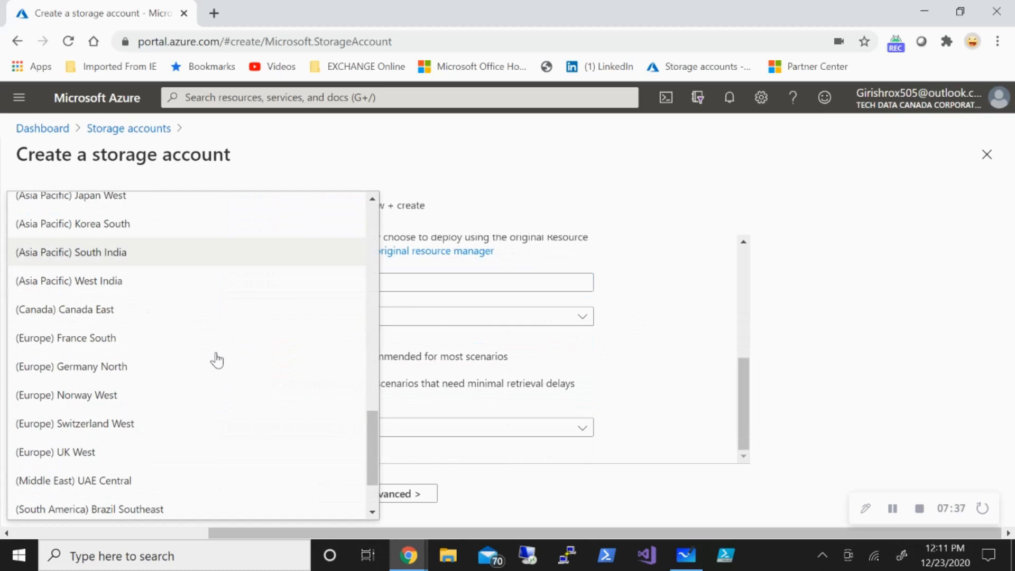
scroll(217, 360, up, 8)
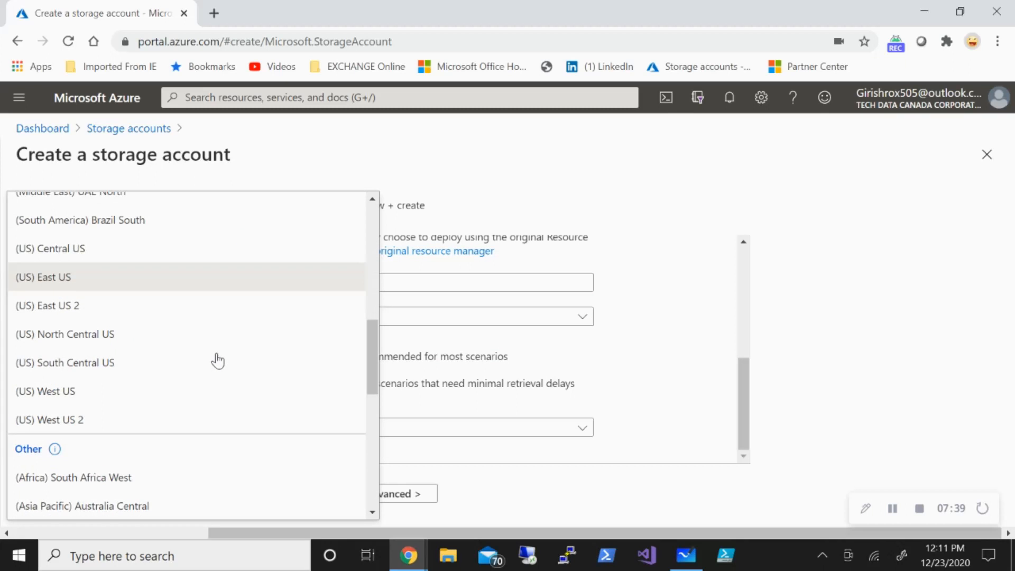
click(198, 359)
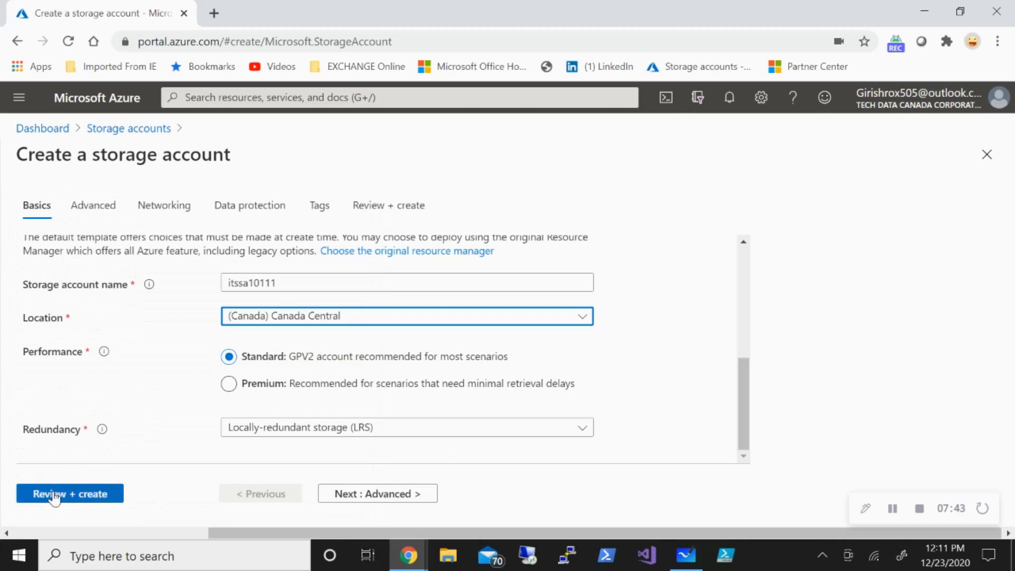
- Review and create the storage account, and go to the deployed resource
click(36, 495)
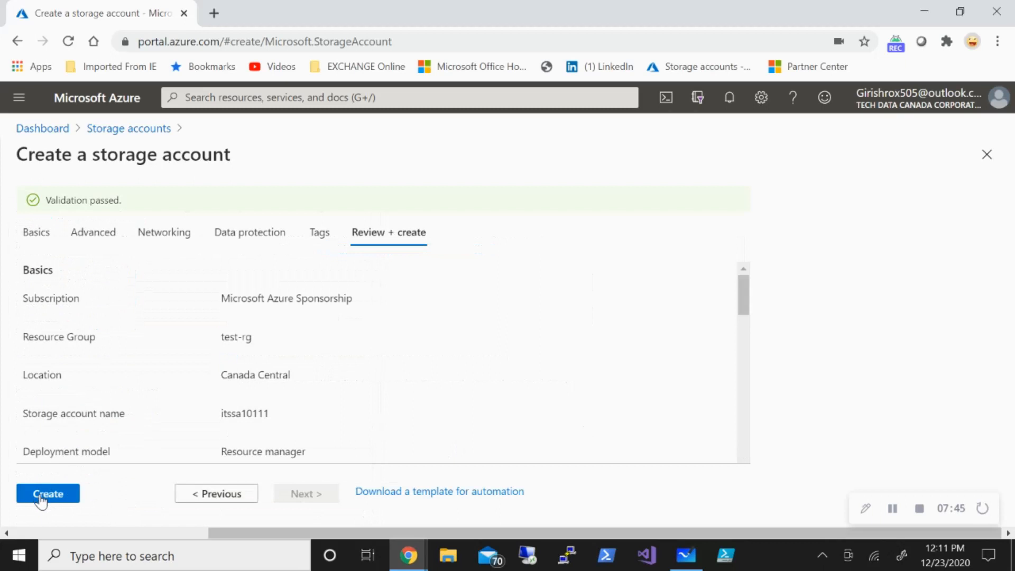
click(60, 494)
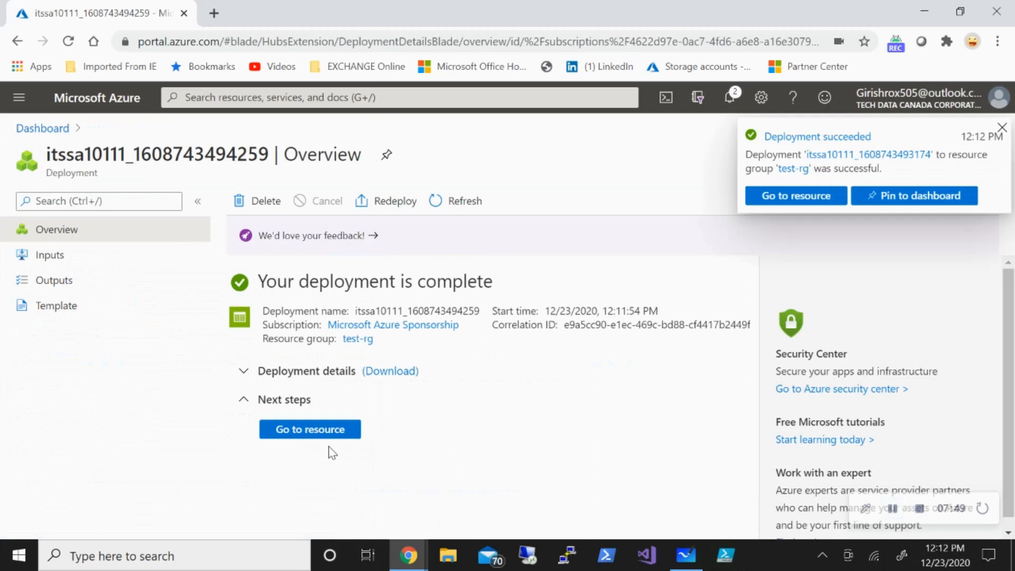
click(332, 433)
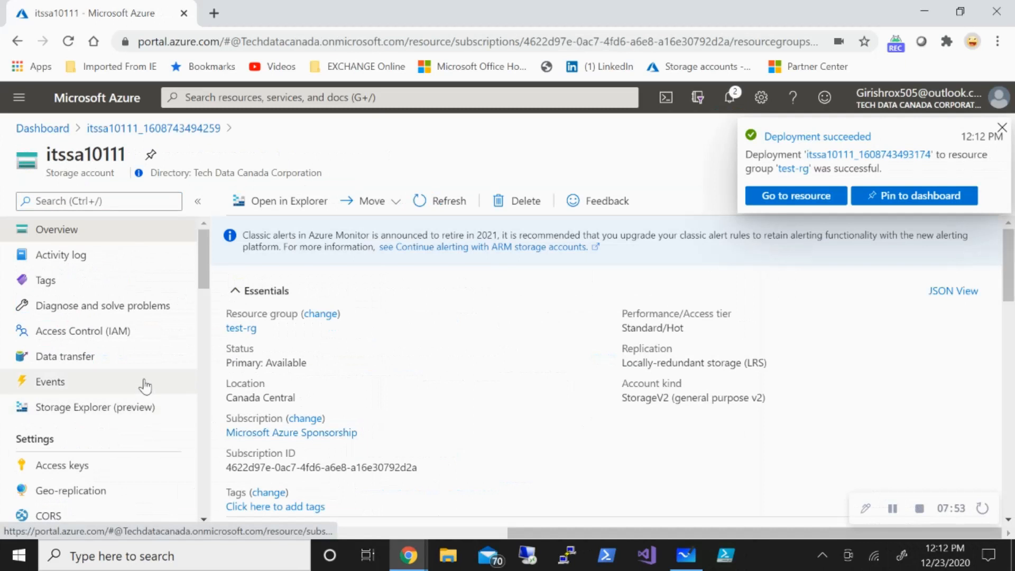
- Create a blob container named its-container in the storage account and open it
scroll(142, 383, down, 5)
scroll(140, 386, down, 5)
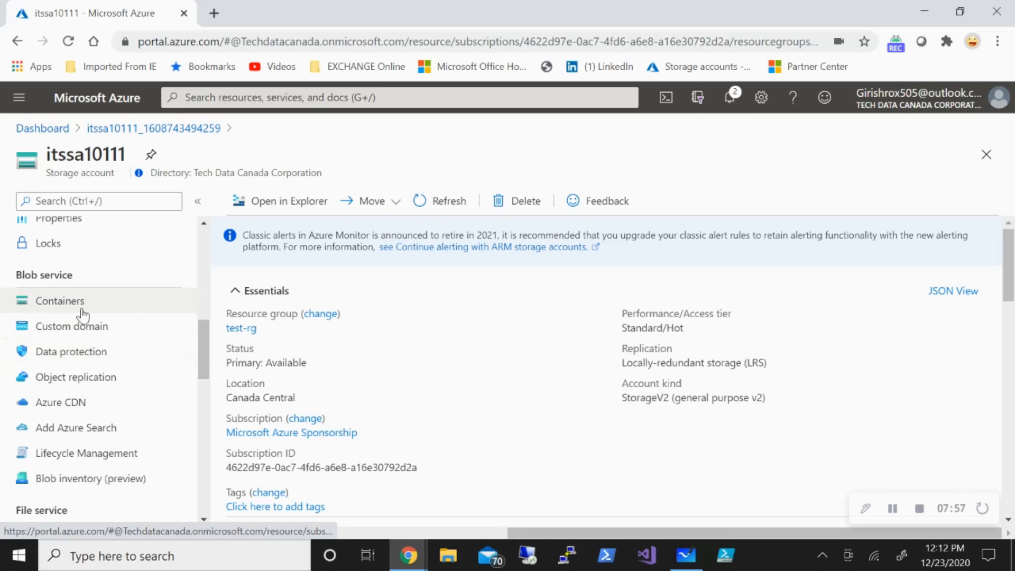
click(83, 311)
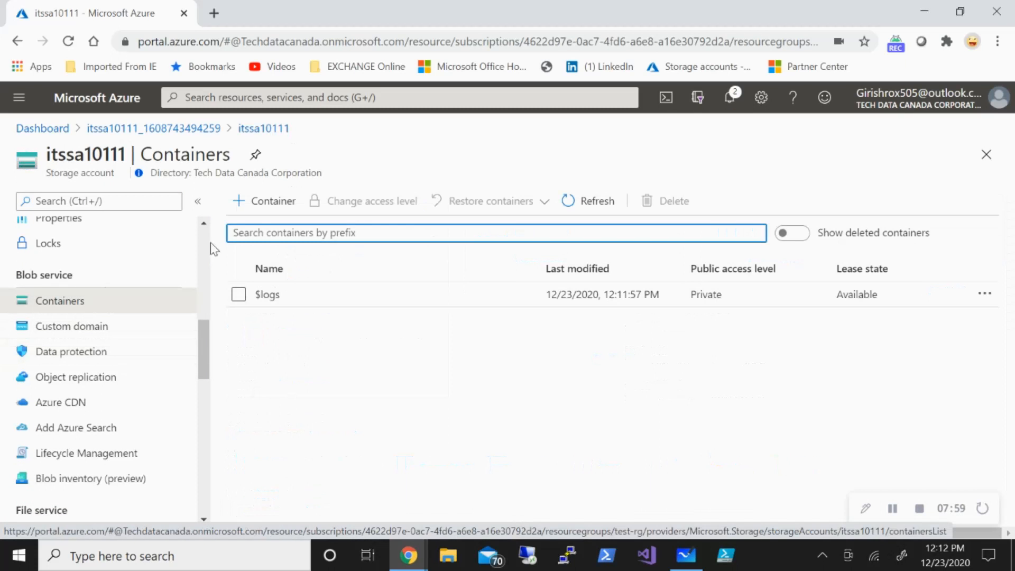
click(264, 200)
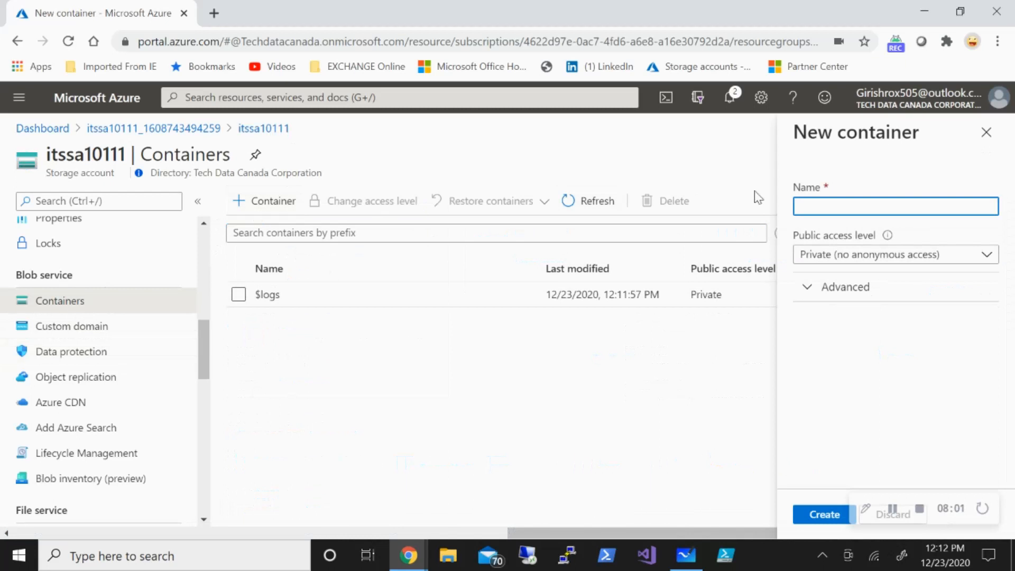
text(container)
click(818, 515)
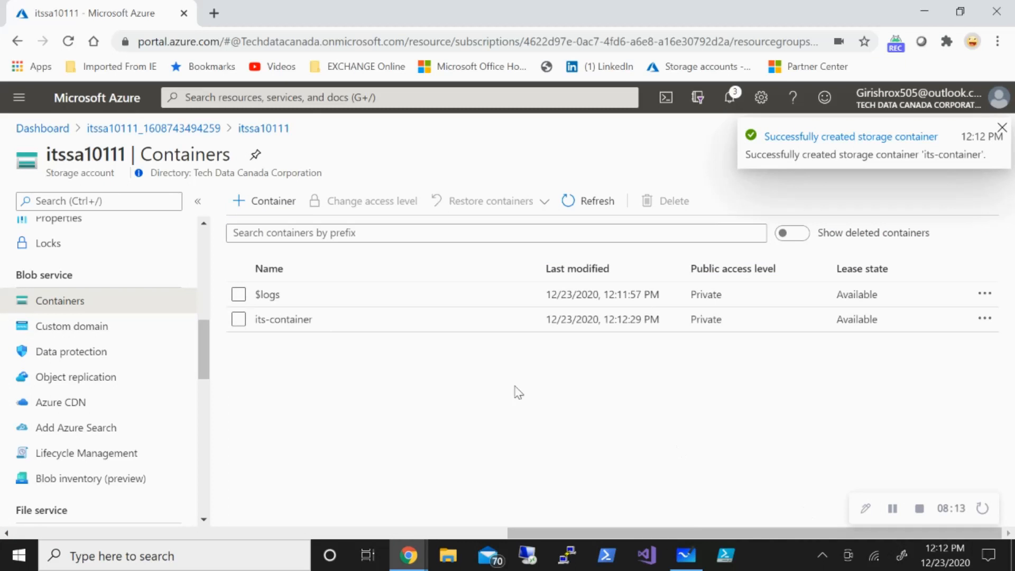
click(288, 332)
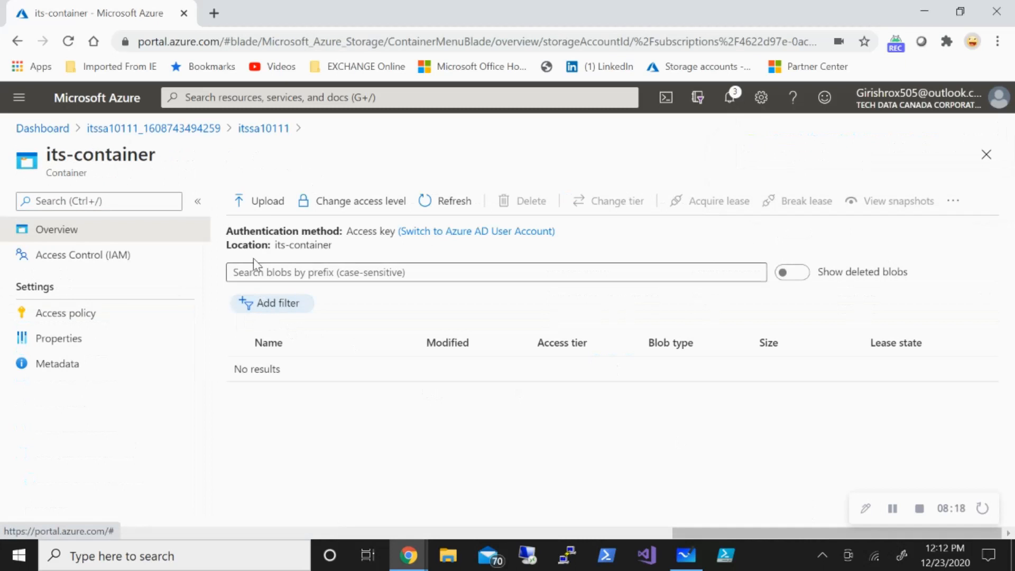
- Upload hero.jpg from the Desktop to its-container and close the upload pane
click(267, 211)
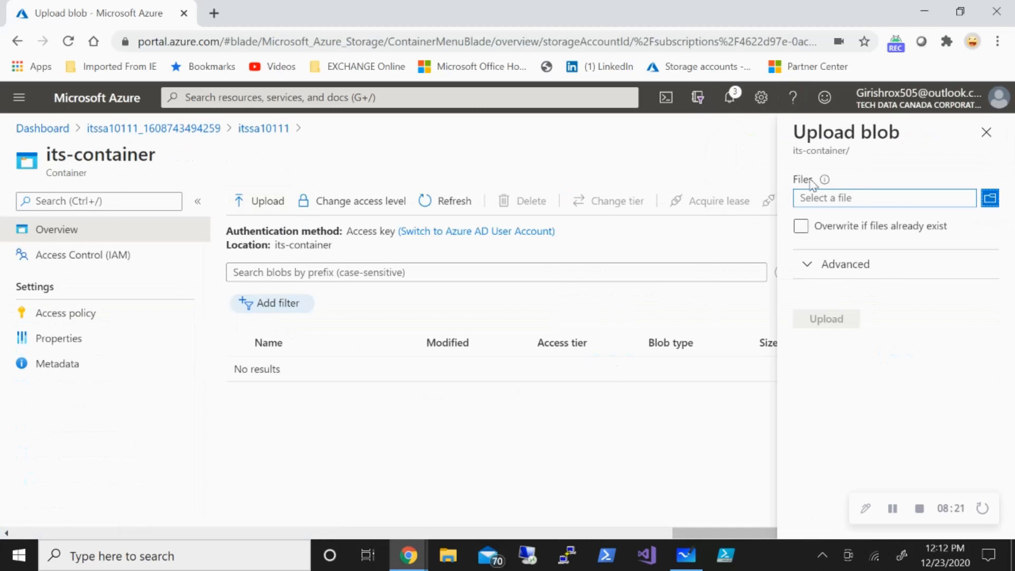
click(859, 198)
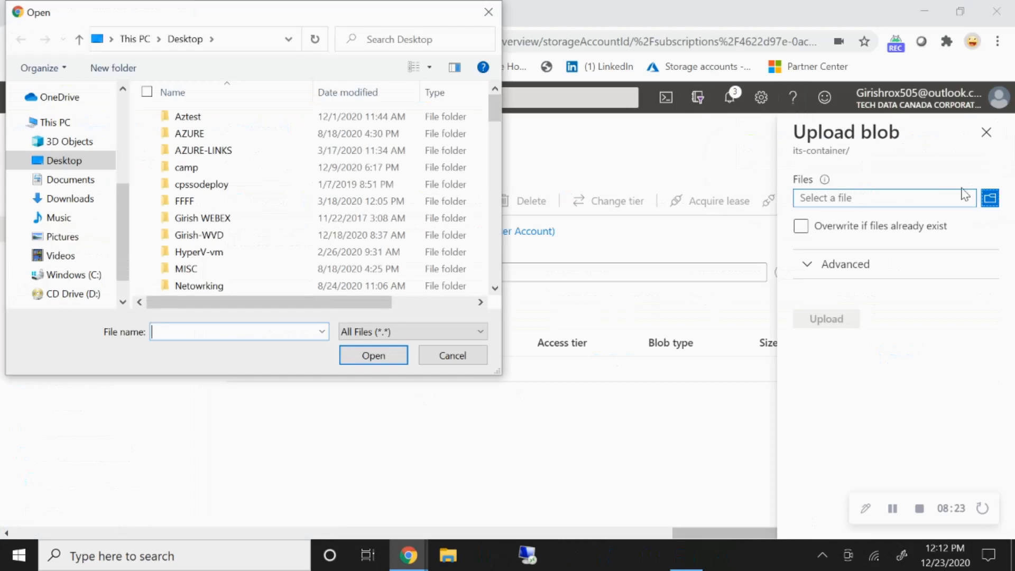
text(hero)
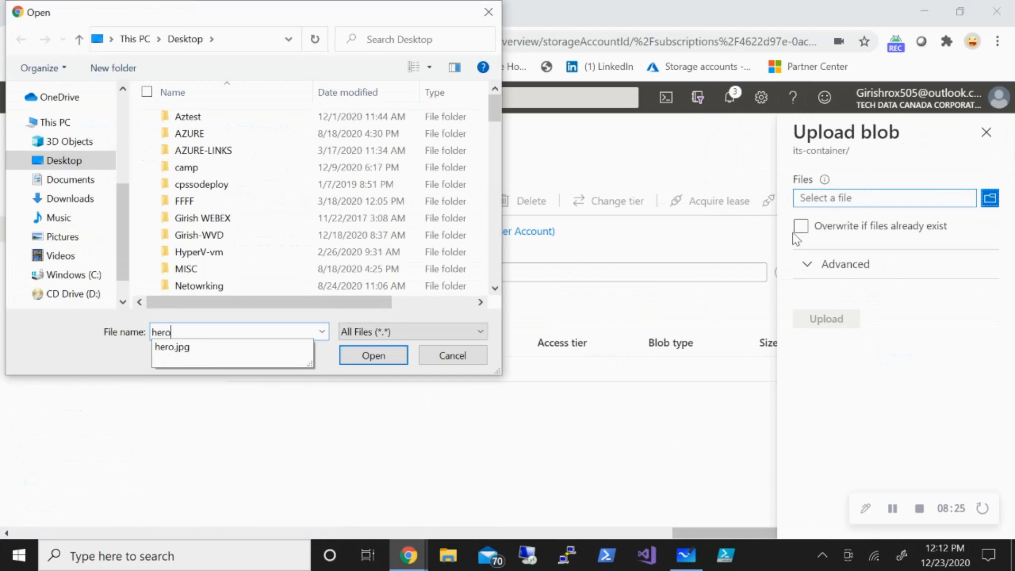
click(218, 348)
click(363, 356)
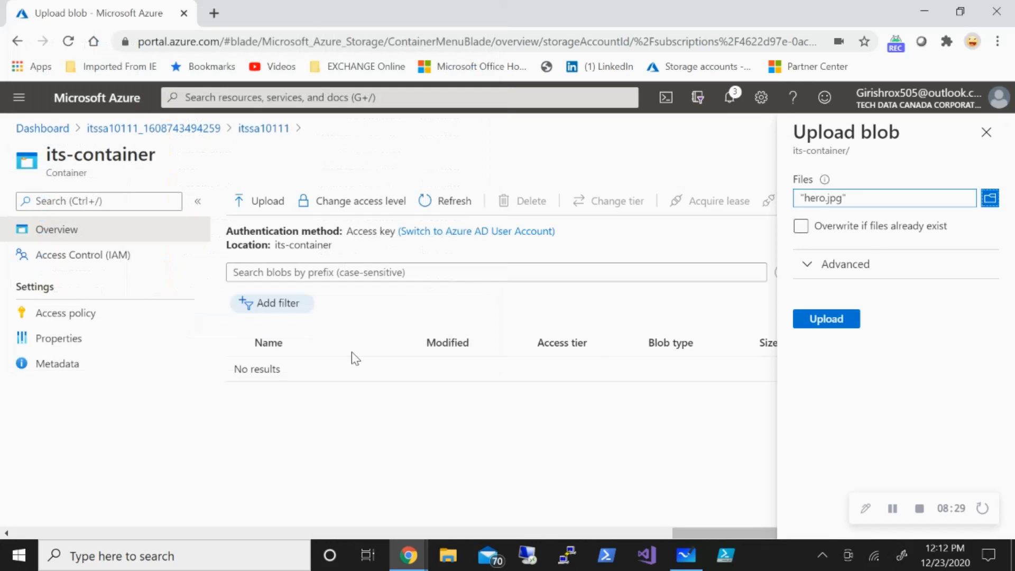
click(822, 320)
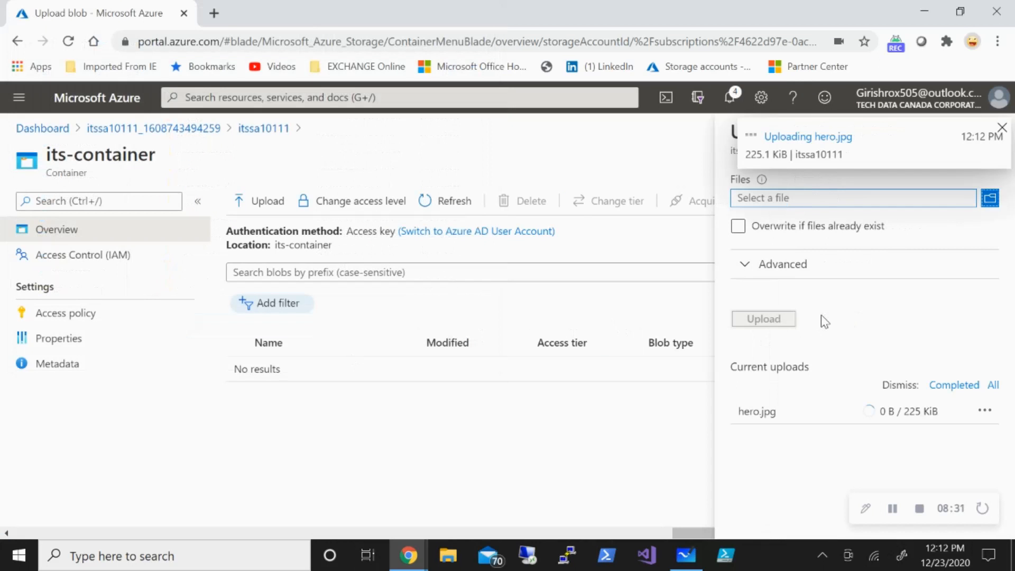
click(1002, 128)
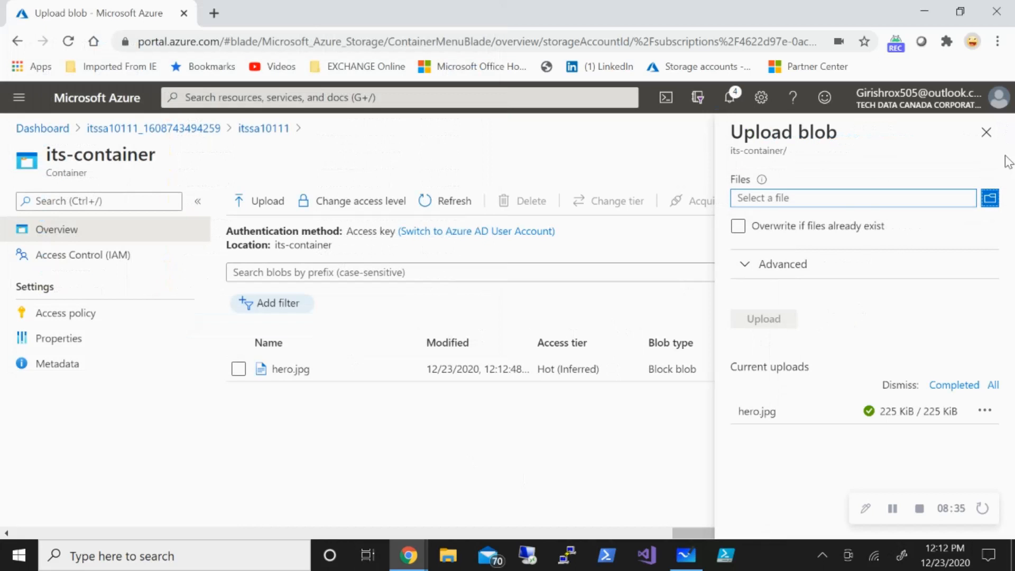
click(985, 132)
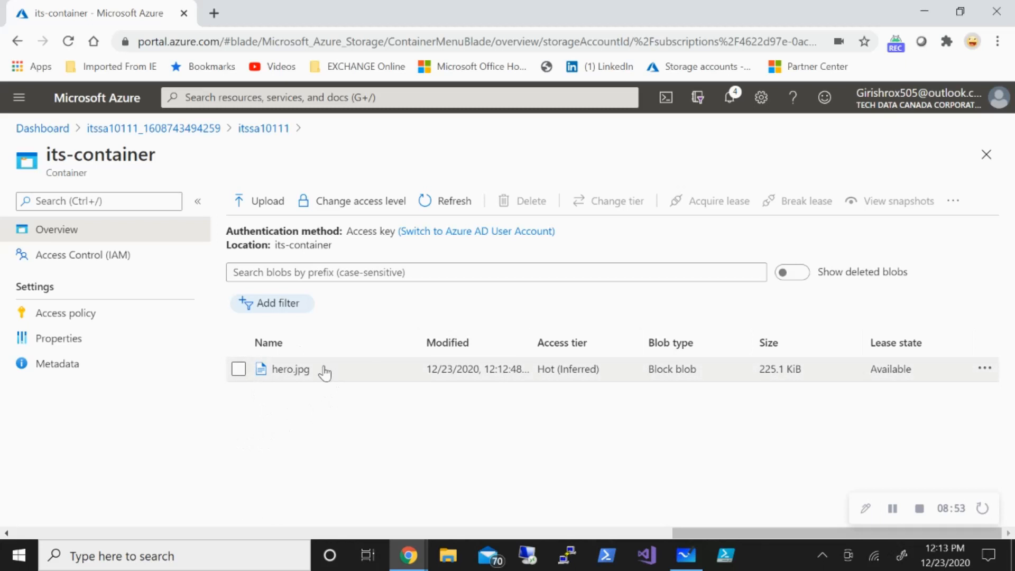
- Delete the hero.jpg blob from its-container and dismiss the notification
click(984, 369)
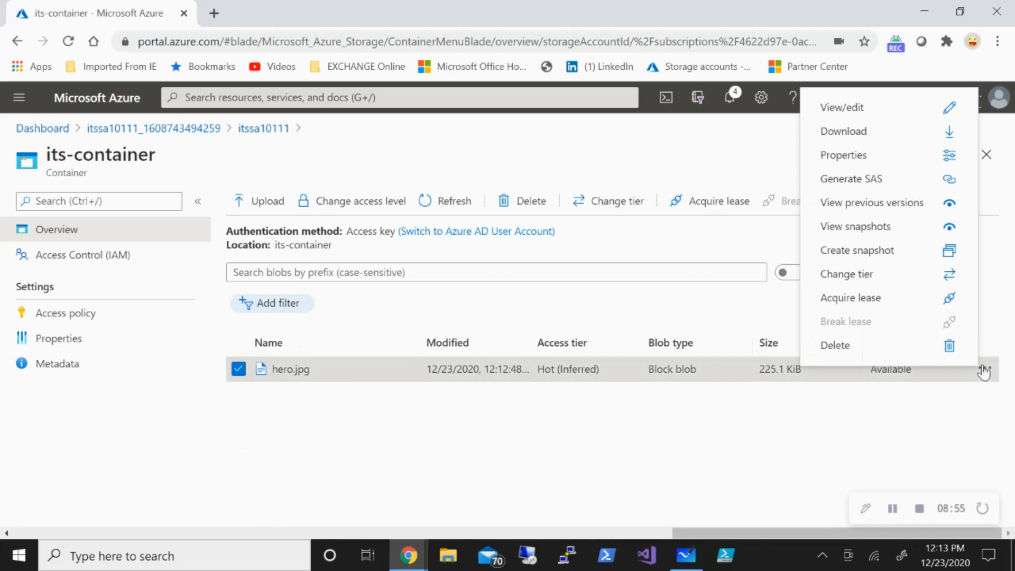
click(839, 349)
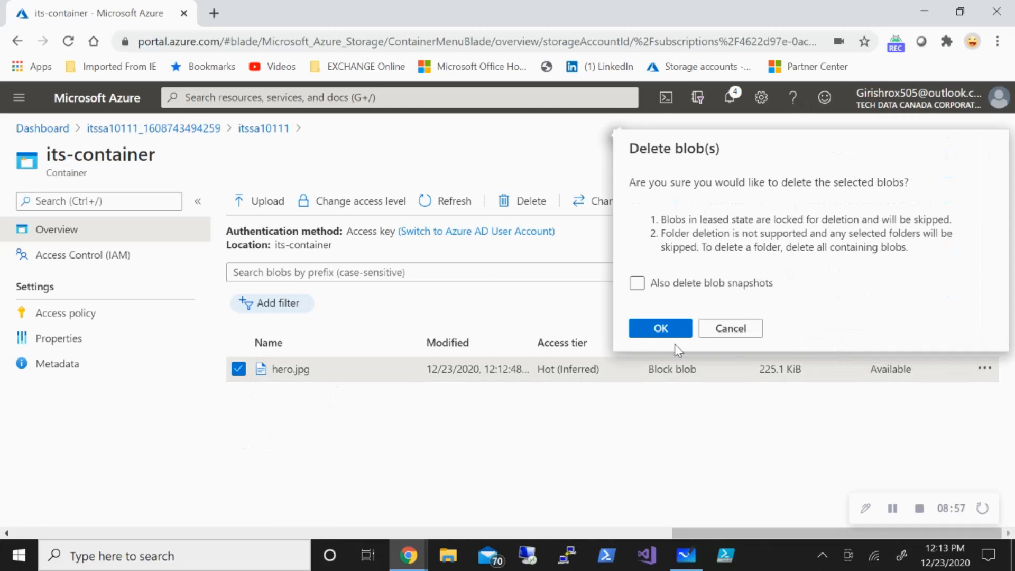
click(645, 328)
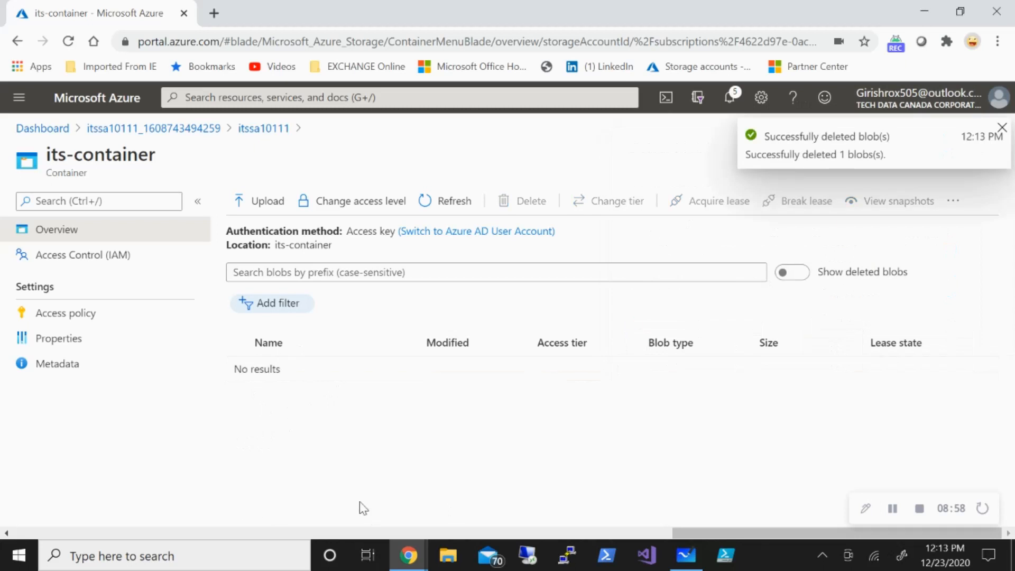
click(1001, 129)
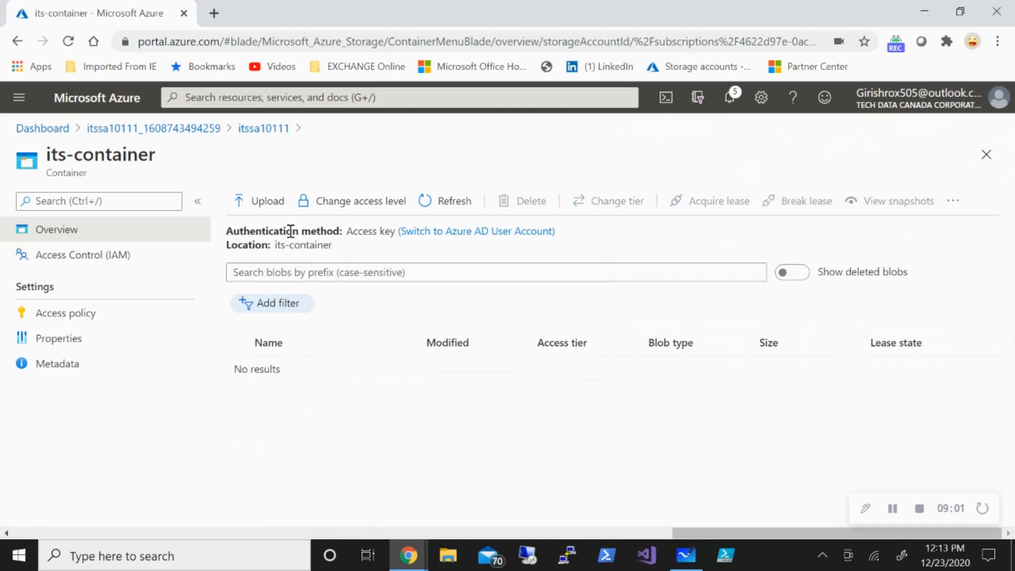
- Upload hero.jpg to its-container again after its deletion, and close the upload pane
click(266, 204)
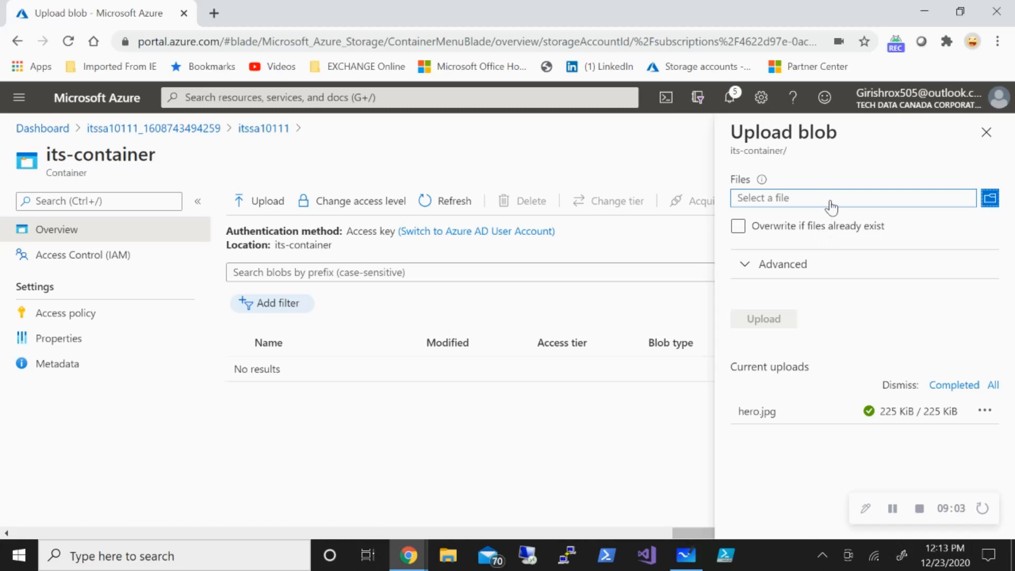
click(989, 199)
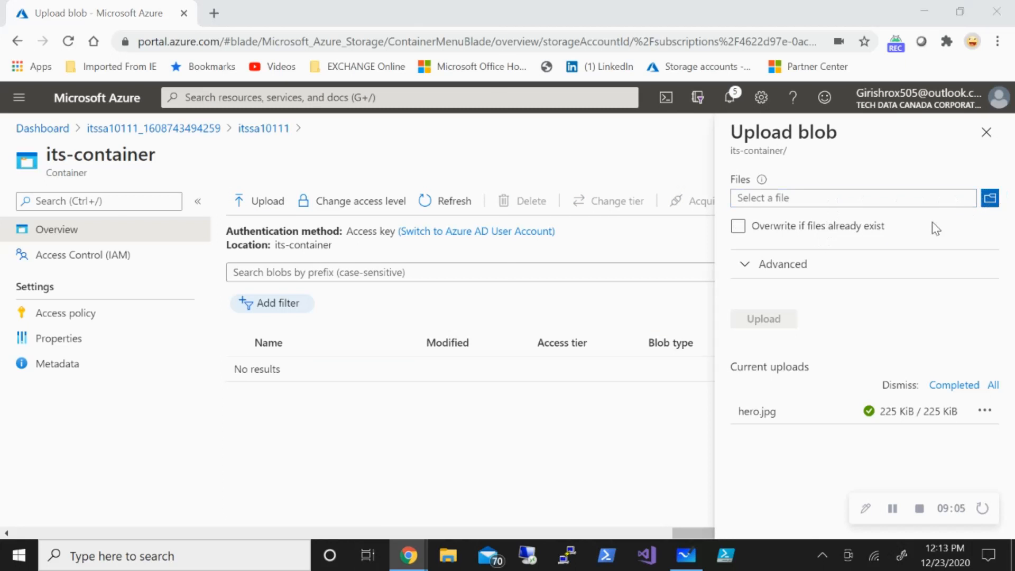
text(her)
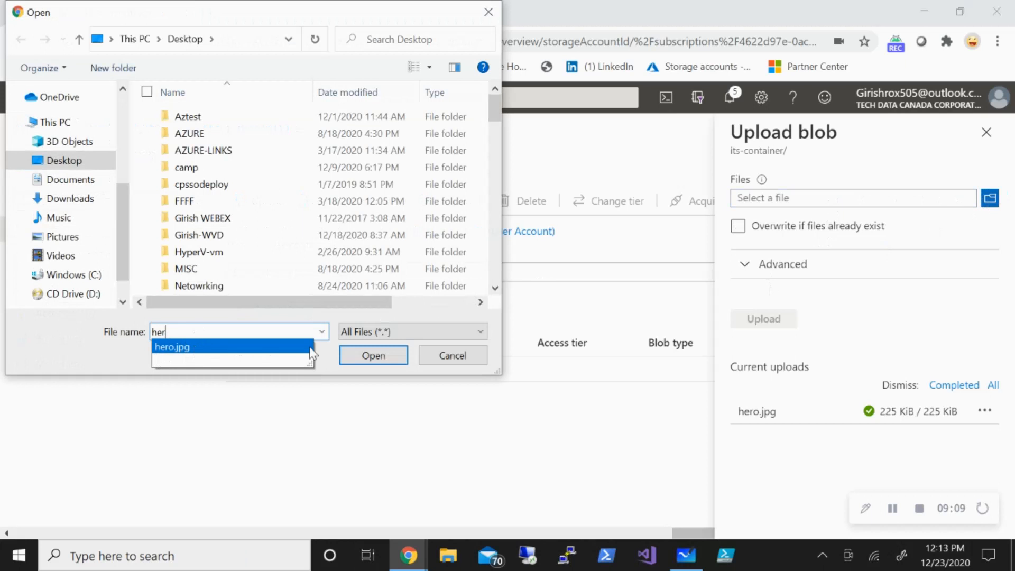
click(394, 354)
click(394, 354)
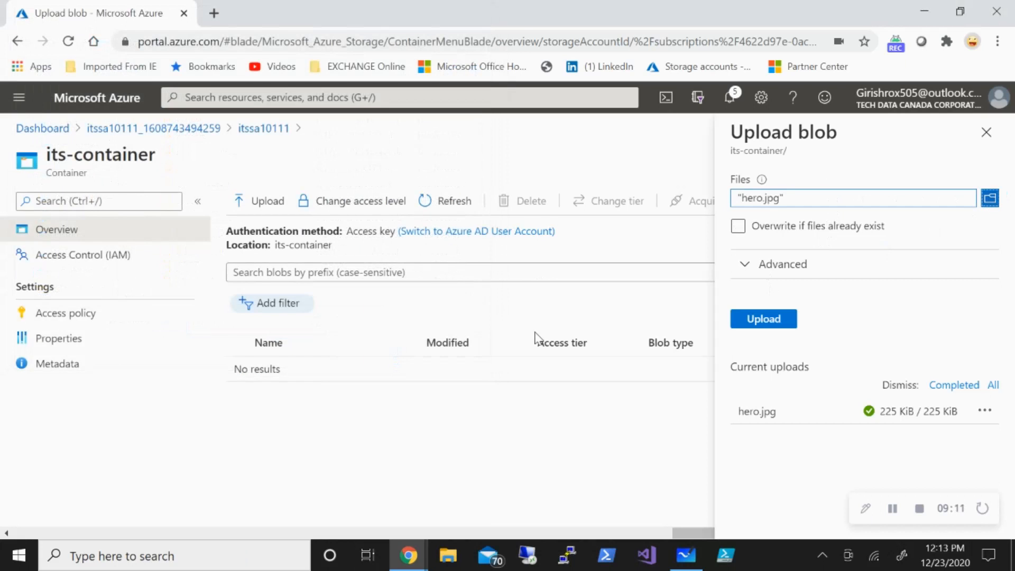
click(773, 323)
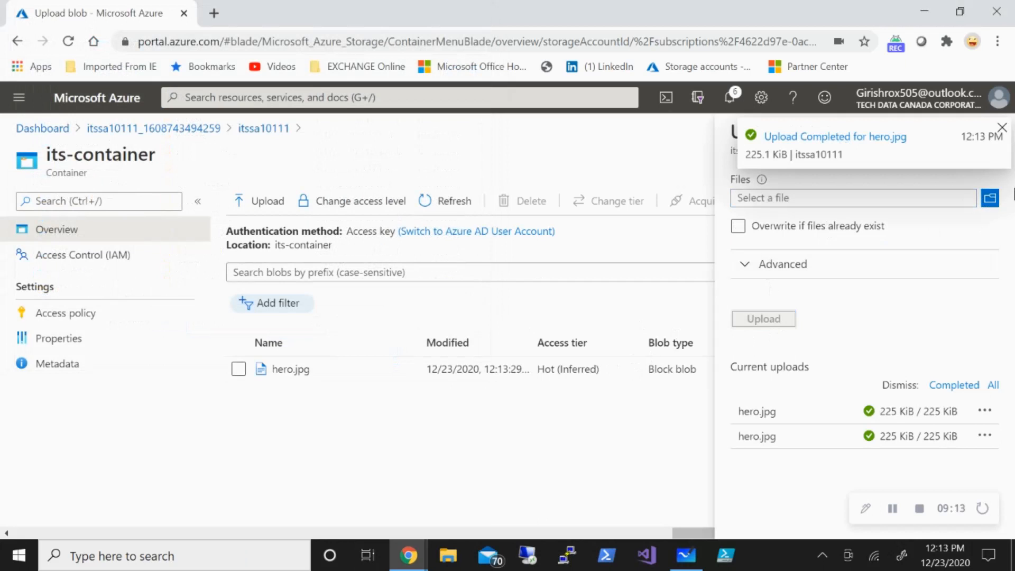
click(1002, 129)
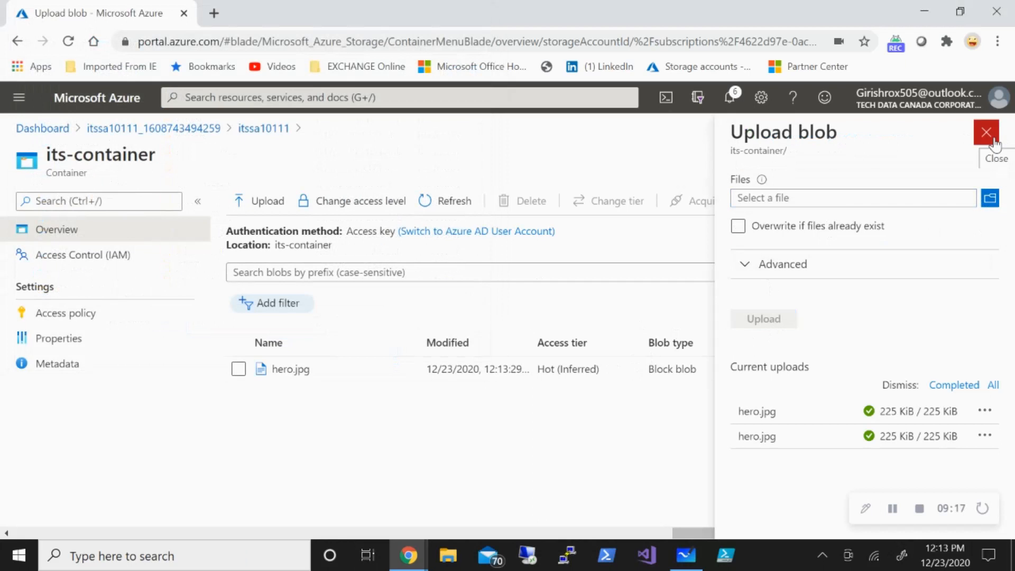
click(994, 138)
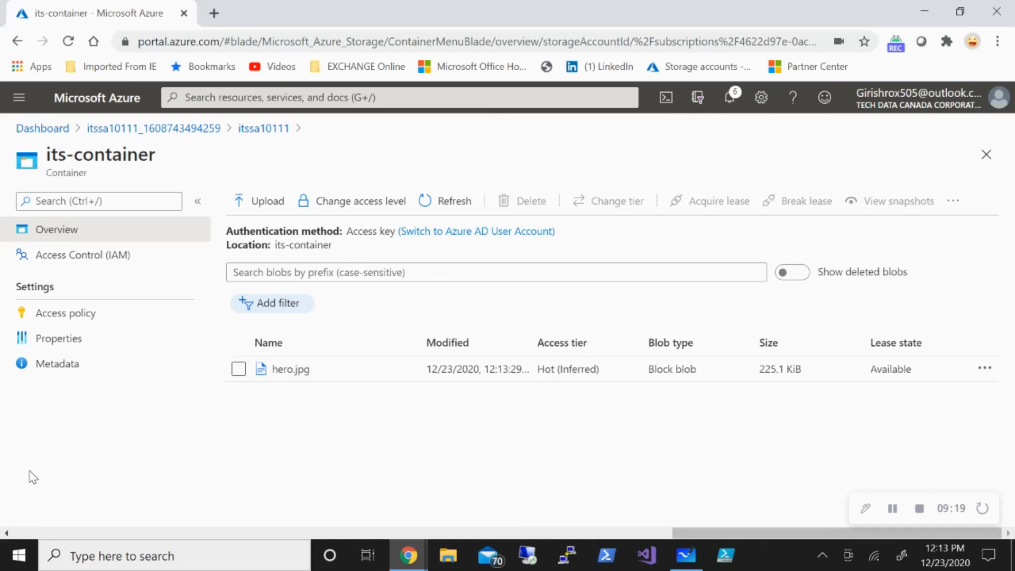
- Add a legal hold policy with the tag itspolicy1 to its-container's immutable blob storage and dismiss the notification
click(65, 316)
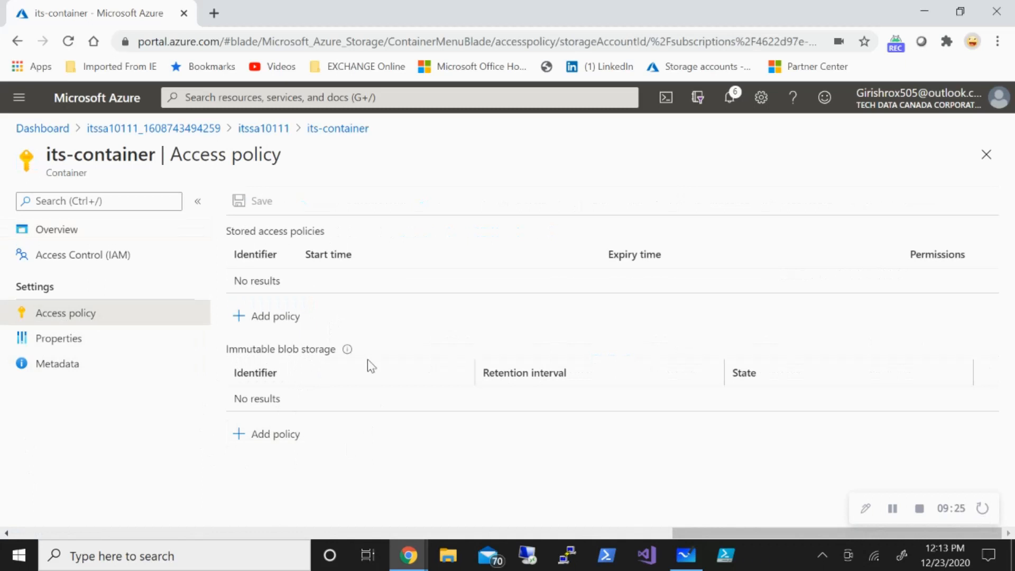
click(304, 445)
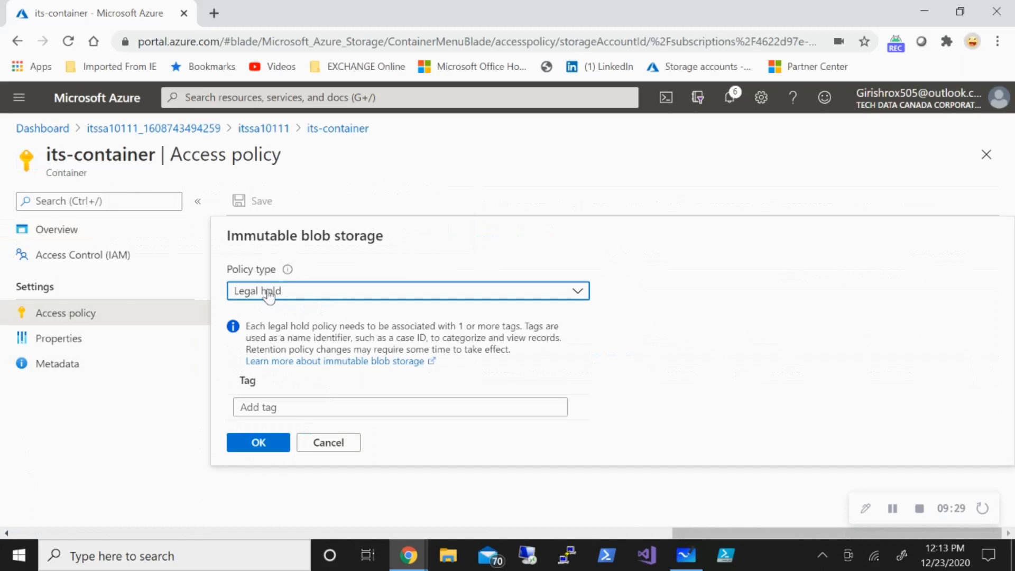
click(268, 294)
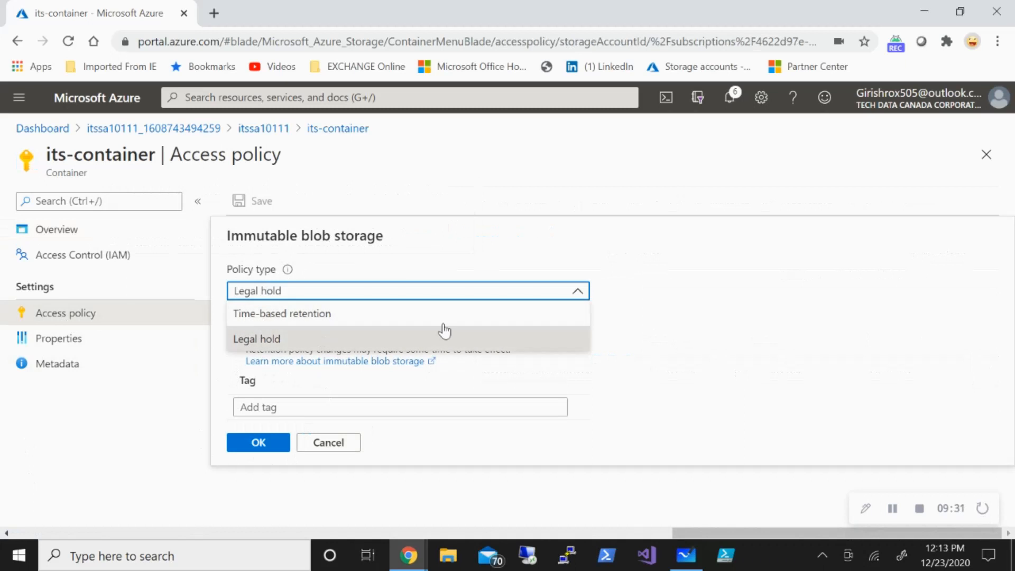
click(650, 311)
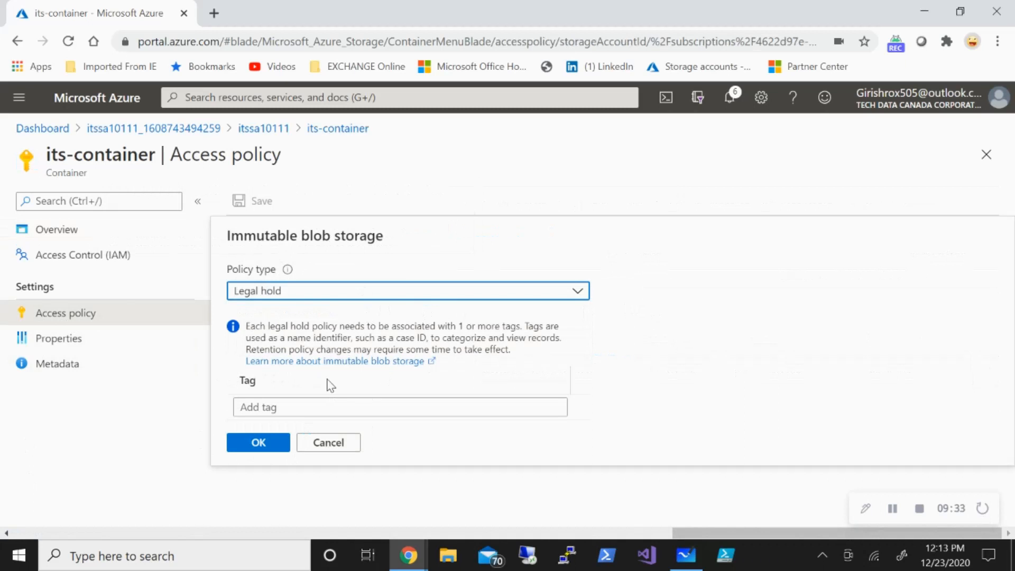
click(366, 405)
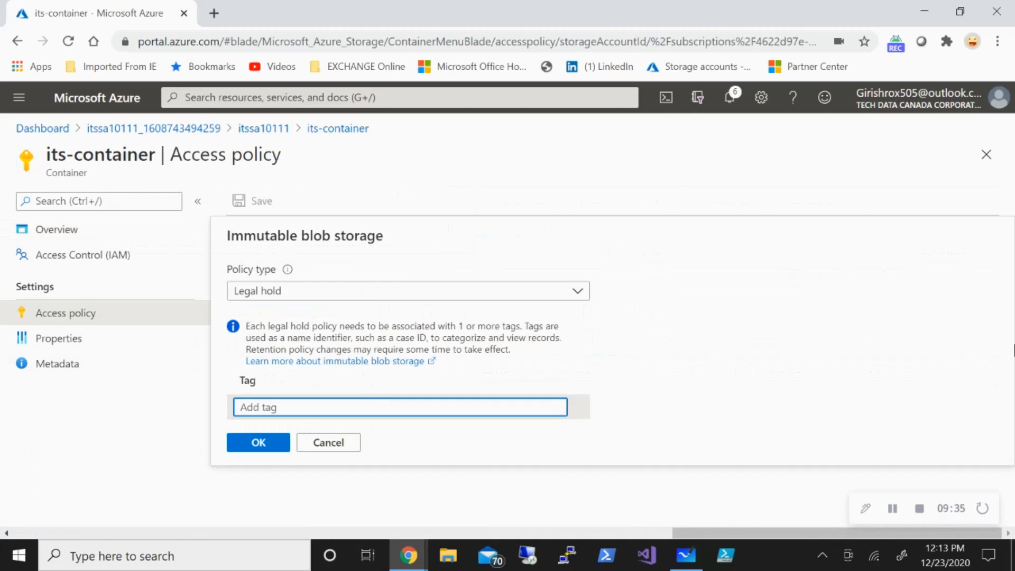
text(its-policy)
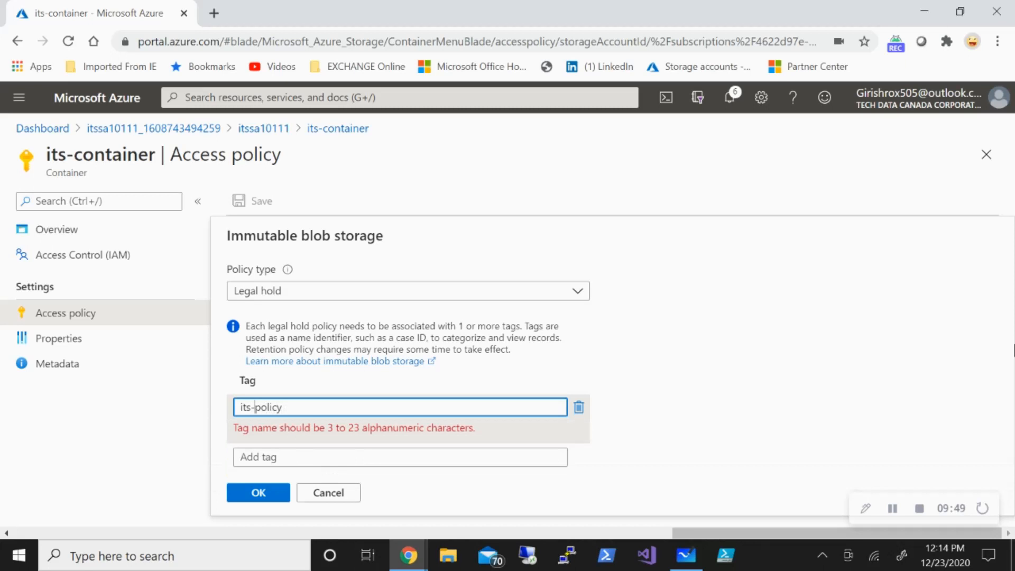
key(BackSpace)
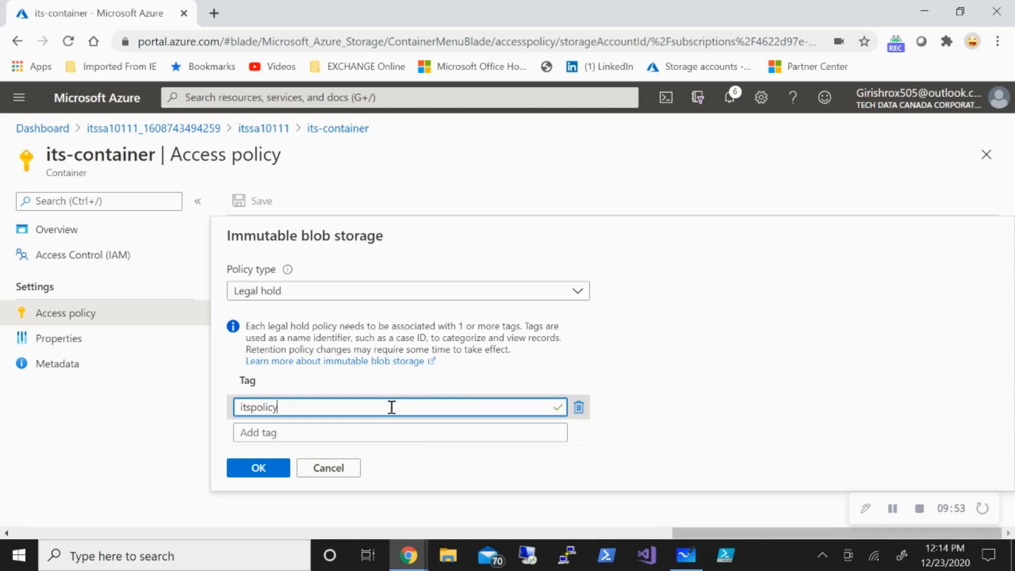
text(1)
click(255, 473)
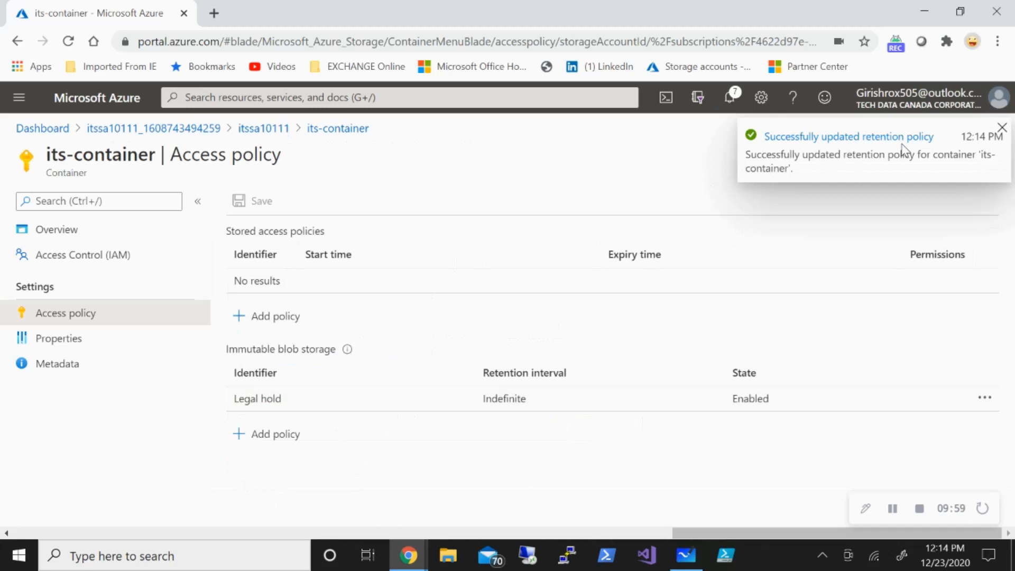
click(1003, 129)
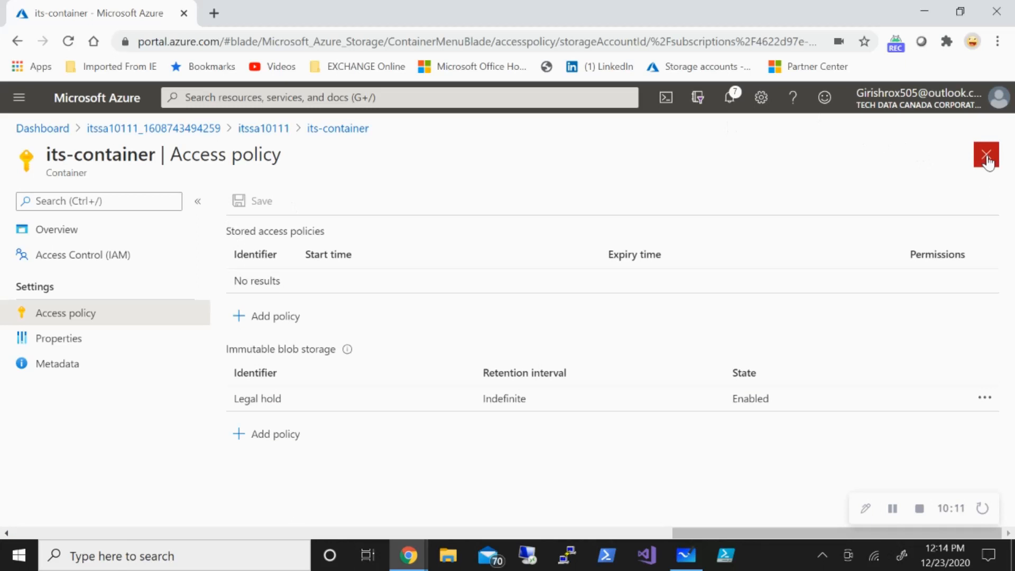
- Try to delete the hero.jpg blob from its-container to test the legal hold, and dismiss the notification
click(338, 129)
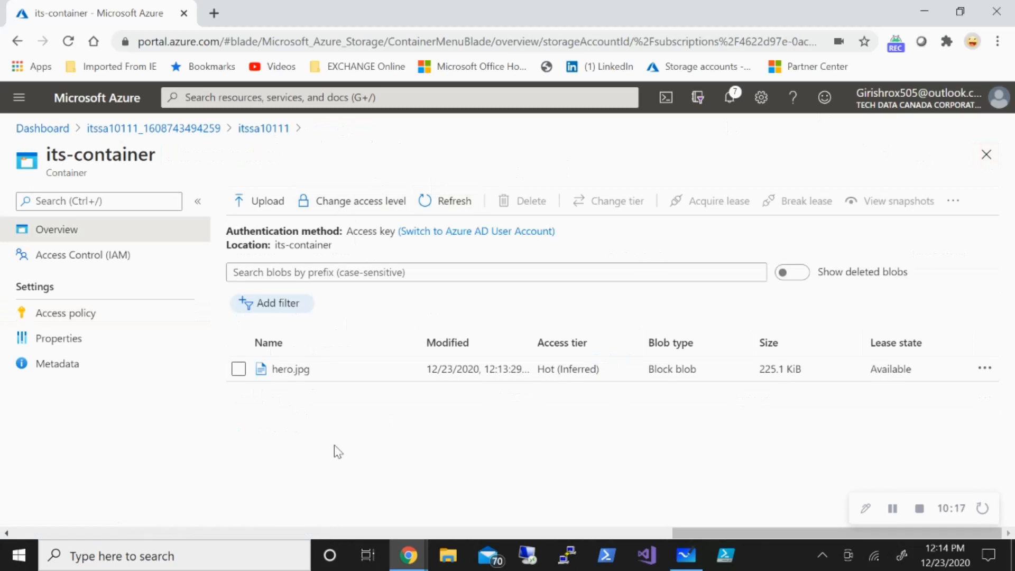
click(239, 370)
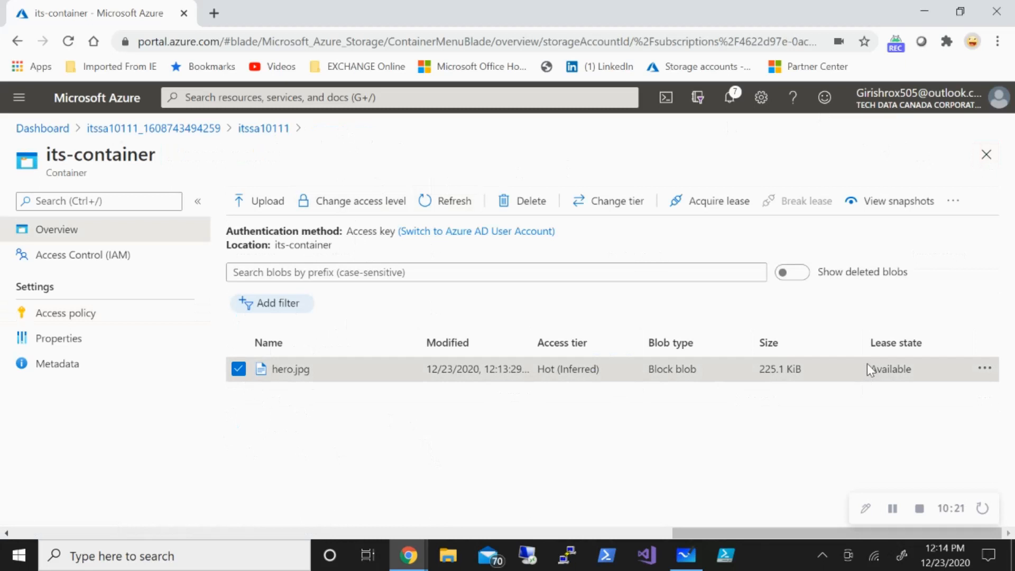
click(527, 205)
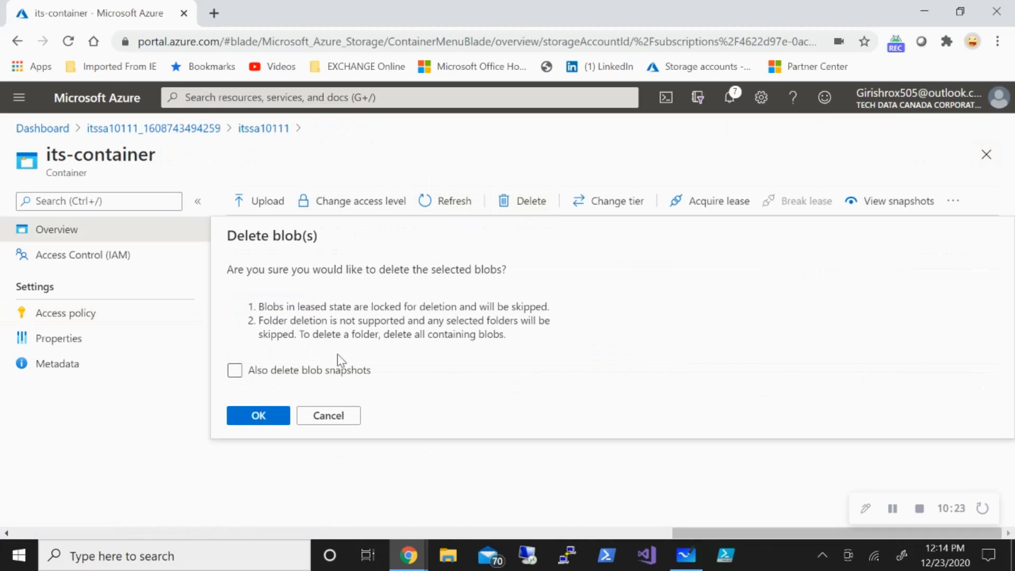
click(261, 416)
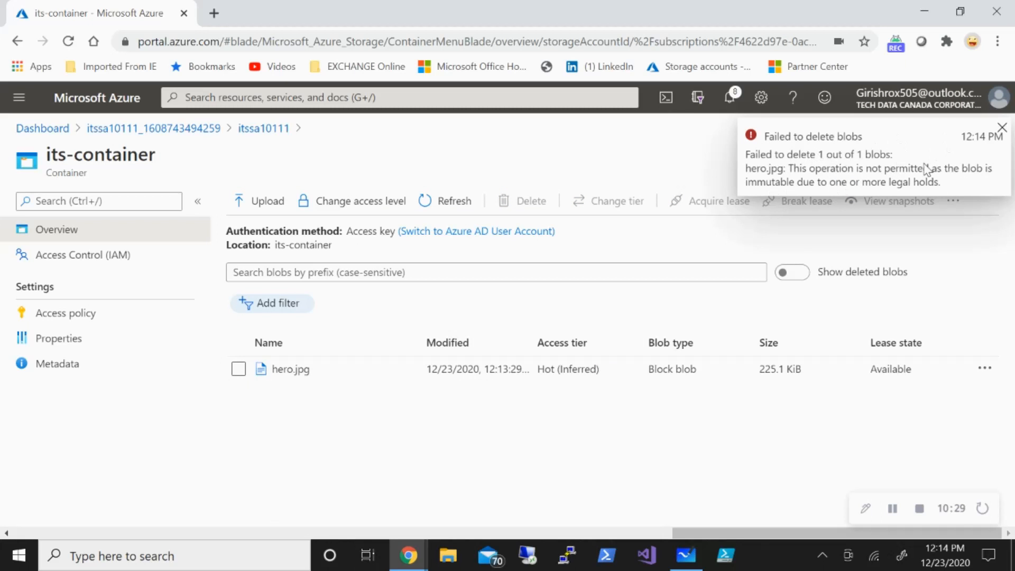
click(1001, 129)
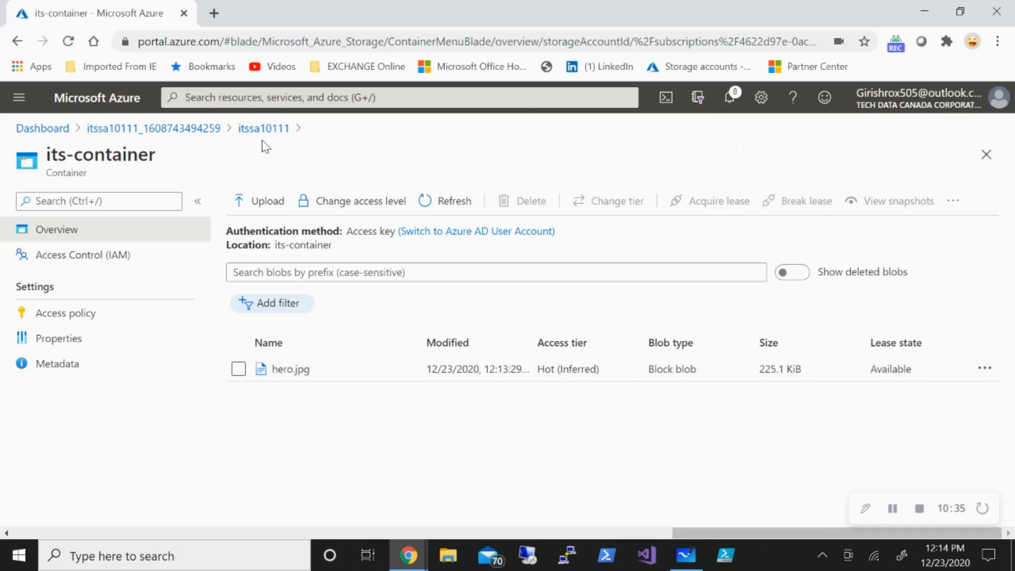
- Remove the itspolicy1 tag from its-container's legal hold policy and dismiss the notification
click(131, 329)
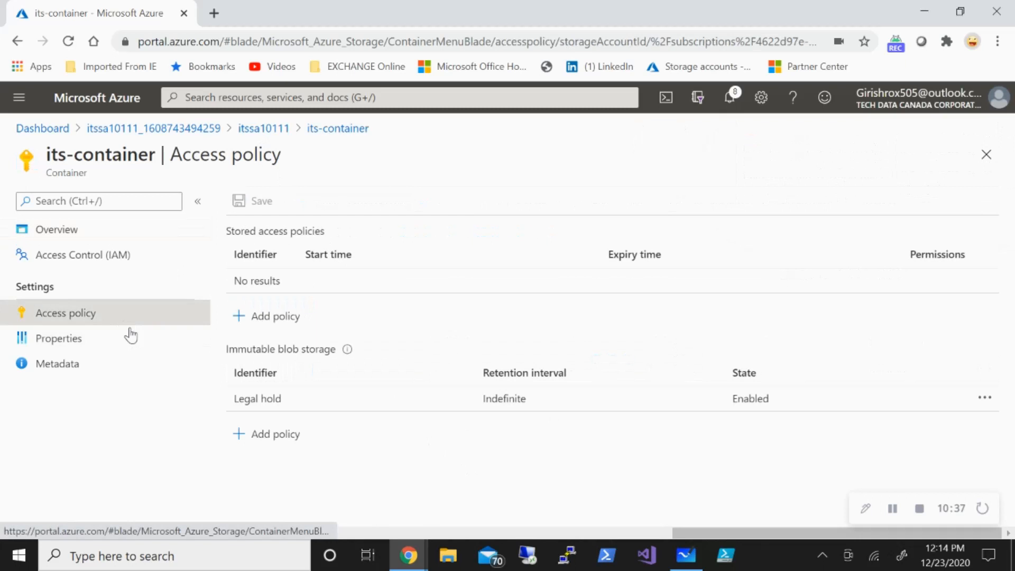
click(985, 398)
click(854, 423)
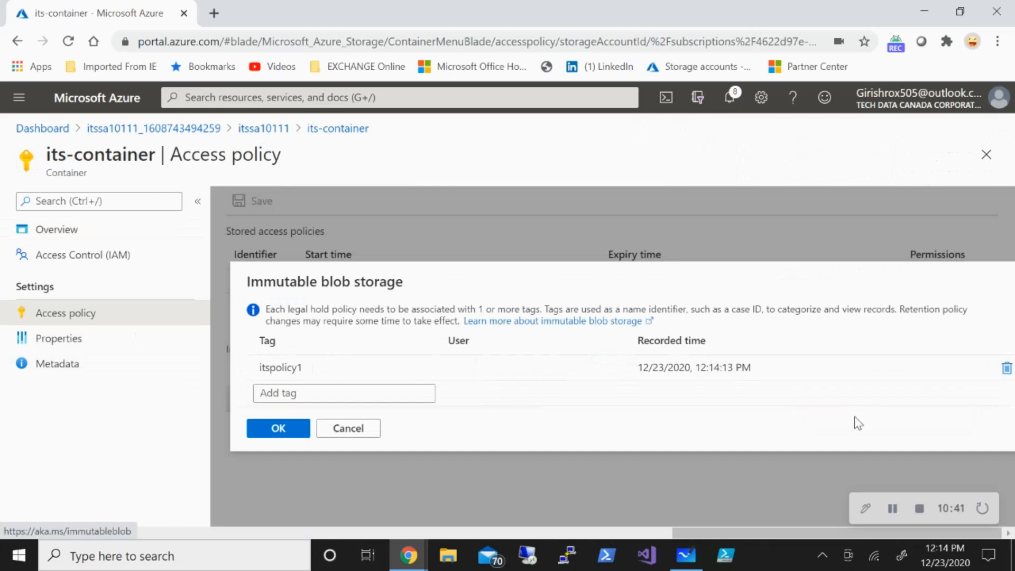
click(1007, 369)
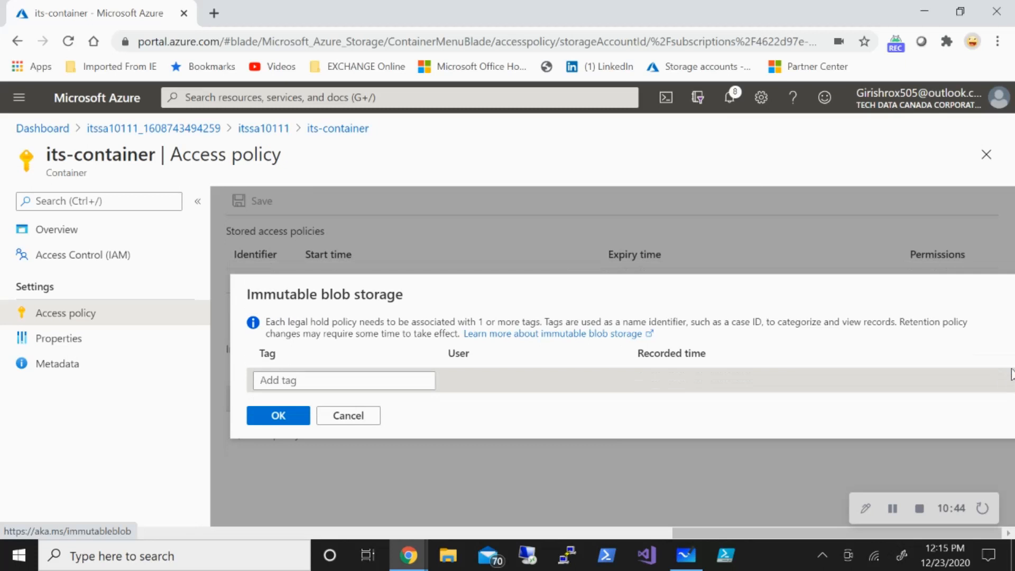
click(274, 422)
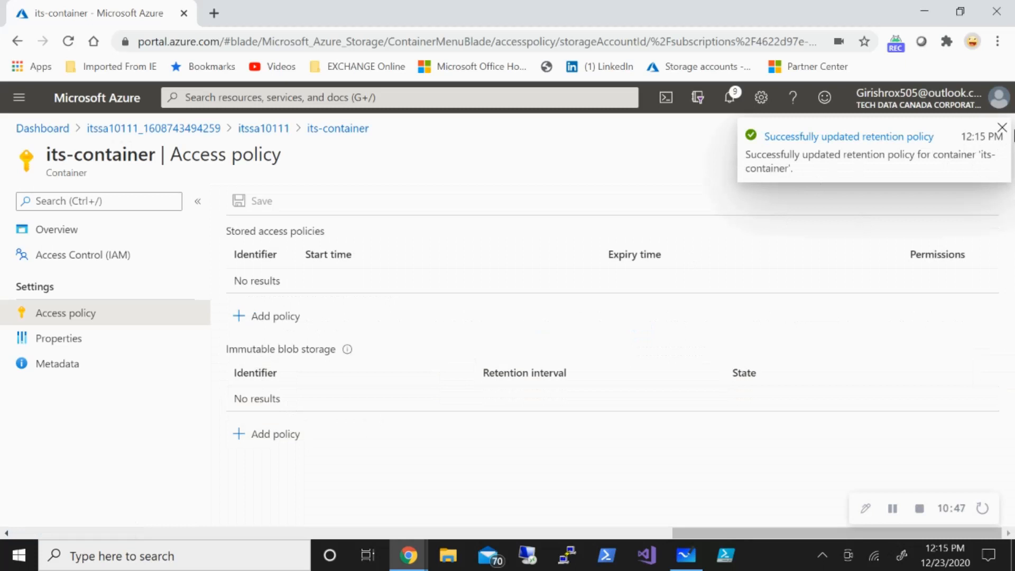
click(1003, 131)
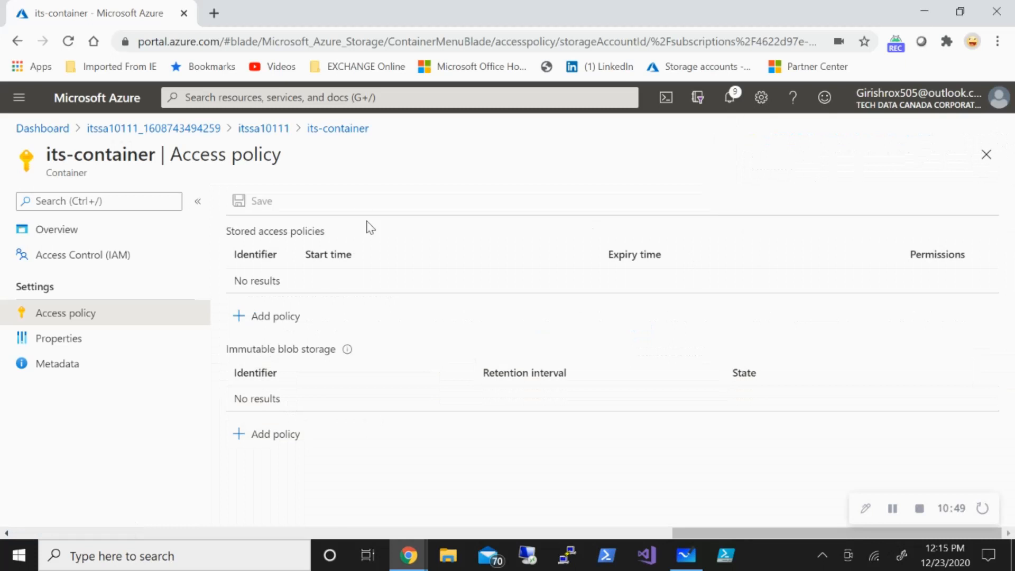
- Return to the container overview, refresh the blob list, and try to delete hero.jpg without the legal hold
click(339, 129)
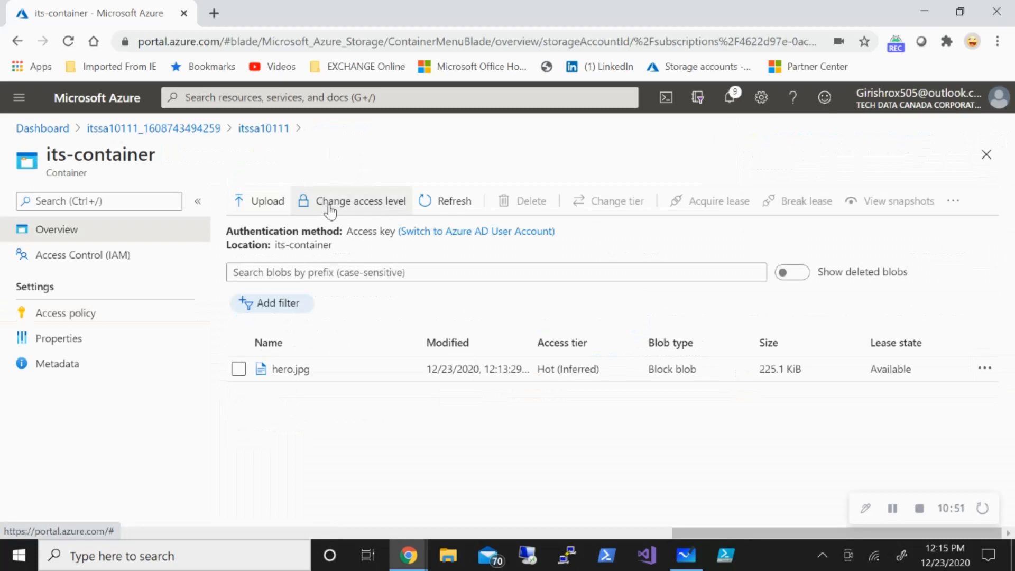
click(448, 205)
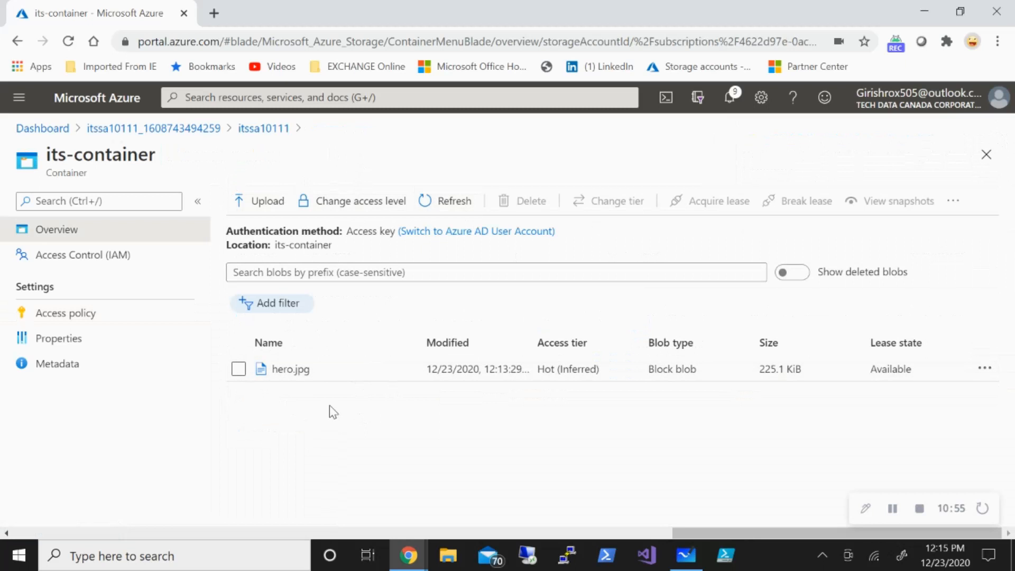
click(239, 371)
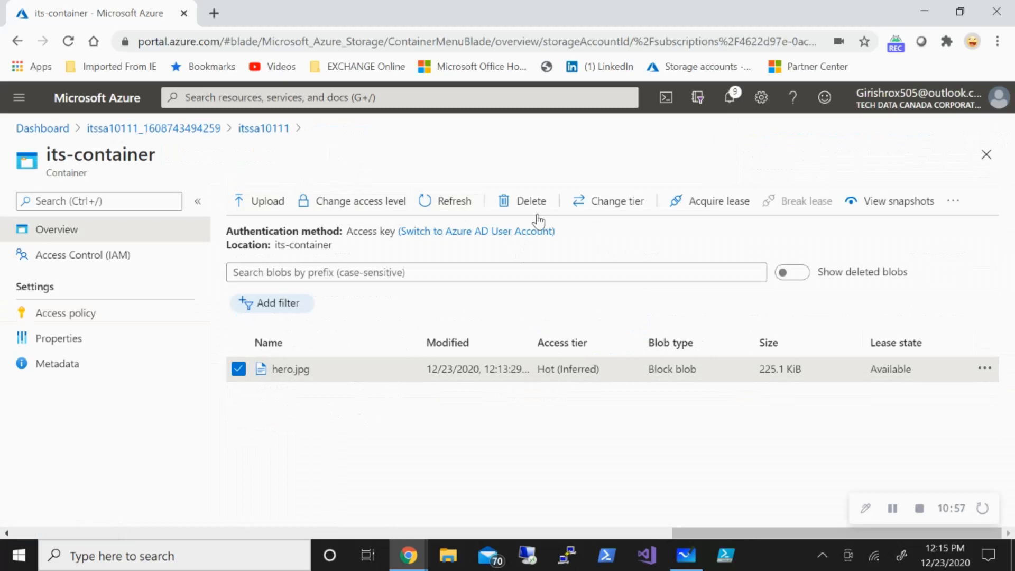
click(530, 203)
click(284, 421)
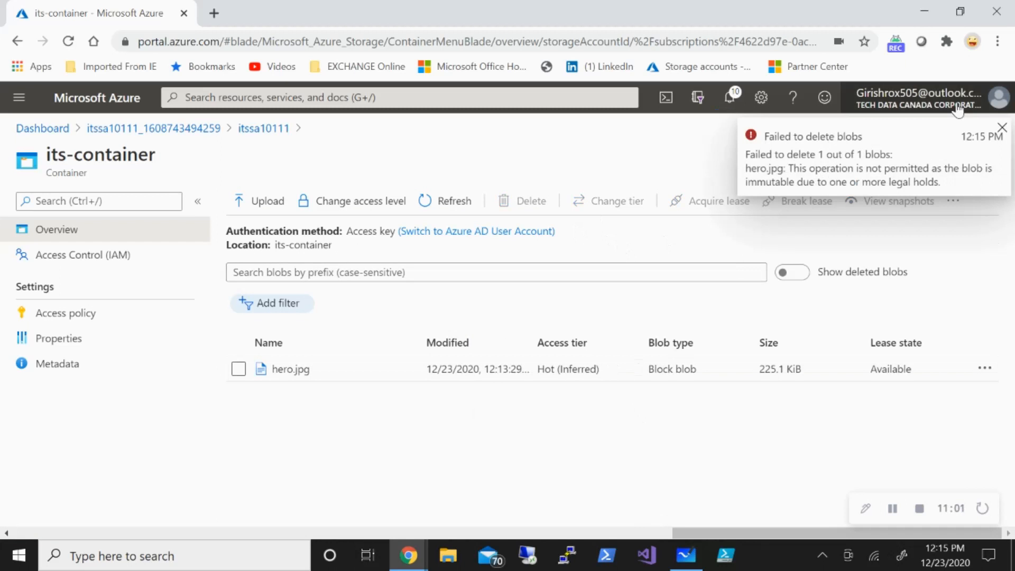
click(1003, 128)
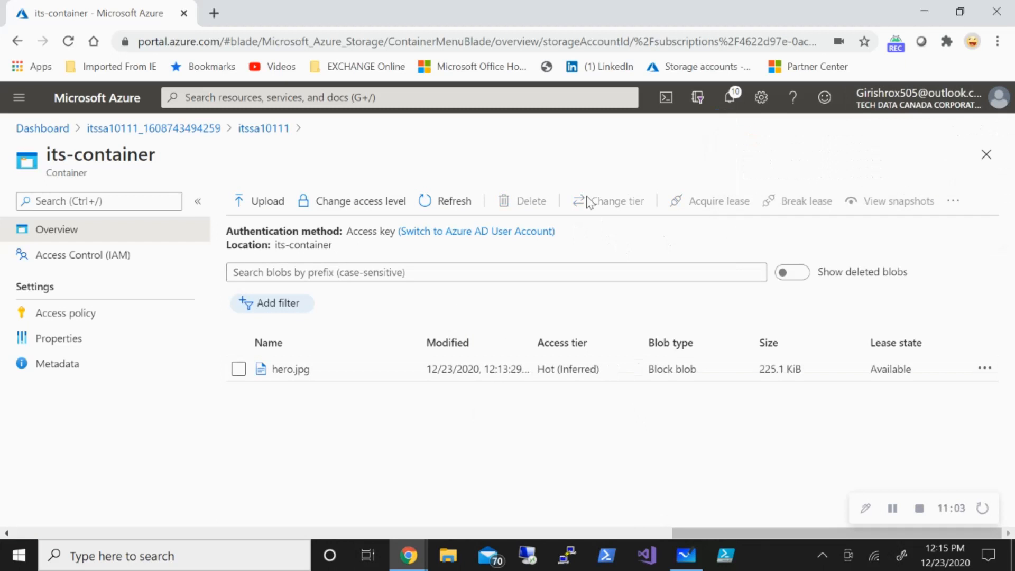
- Refresh the blob list again and delete the hero.jpg blob from its-container
click(448, 208)
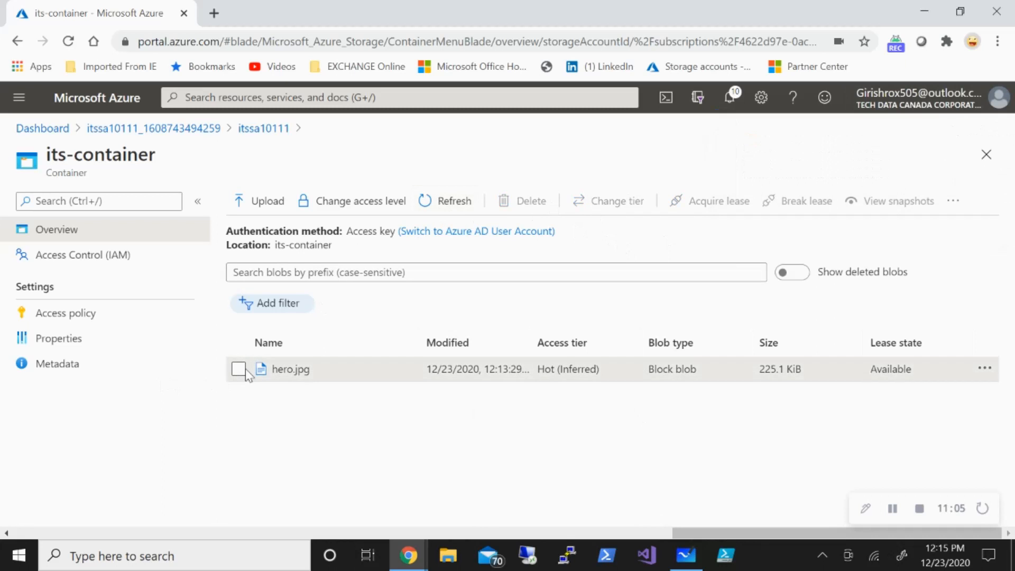
click(239, 368)
click(532, 201)
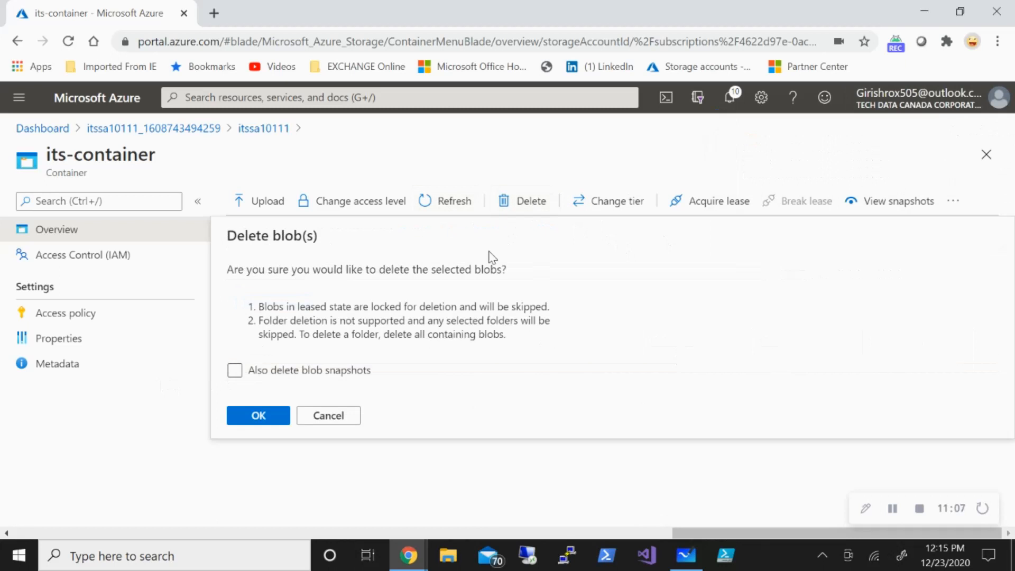
click(257, 414)
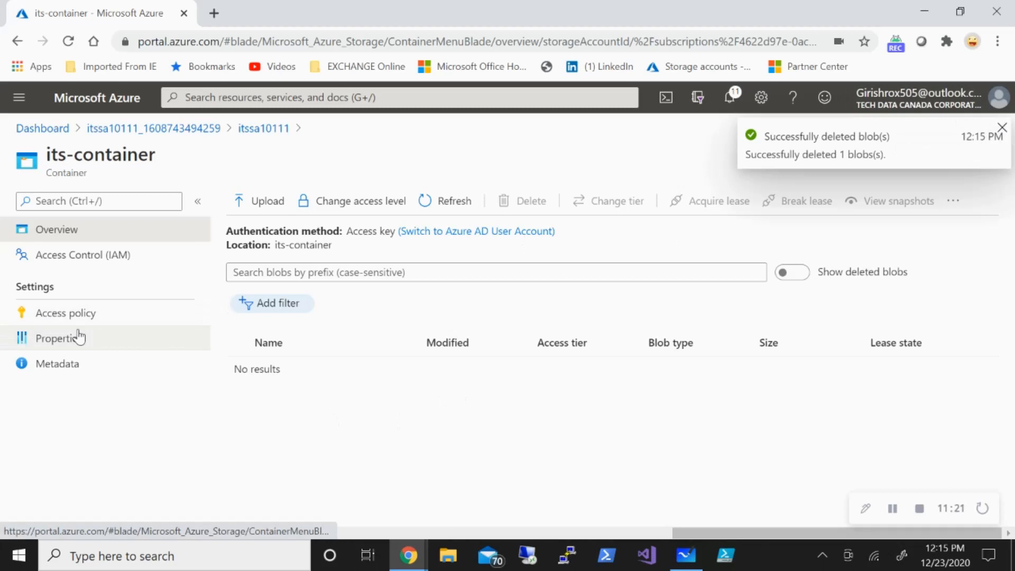
- Upload hero.jpg from the Desktop to its-container, dismiss the notification, and close the upload pane
click(249, 203)
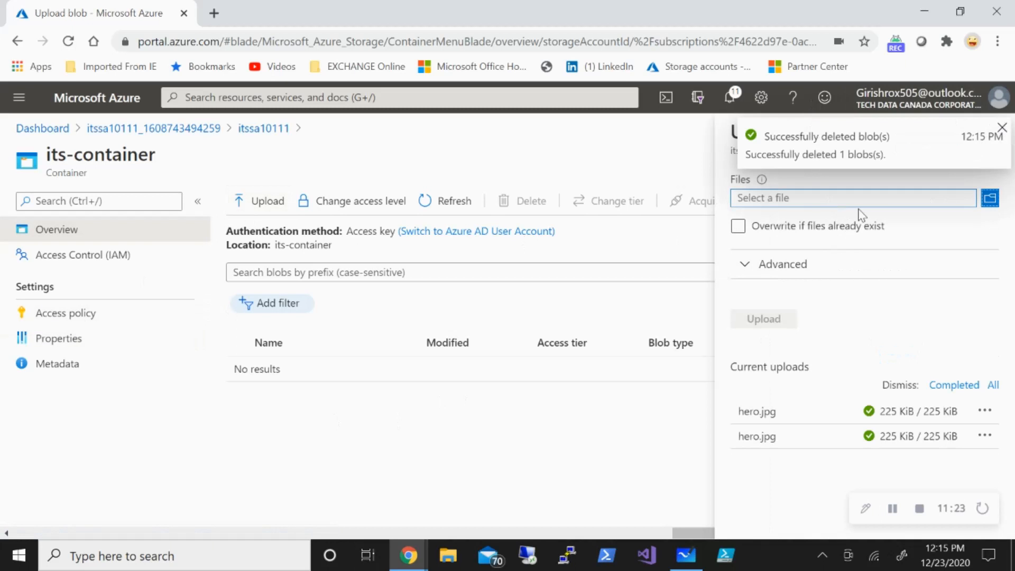
click(989, 201)
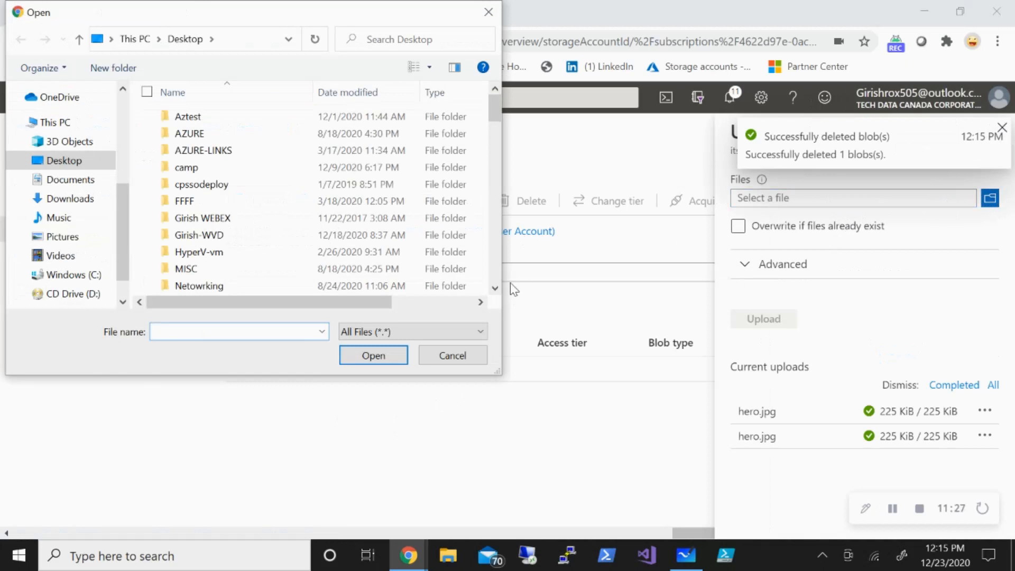
text(hero)
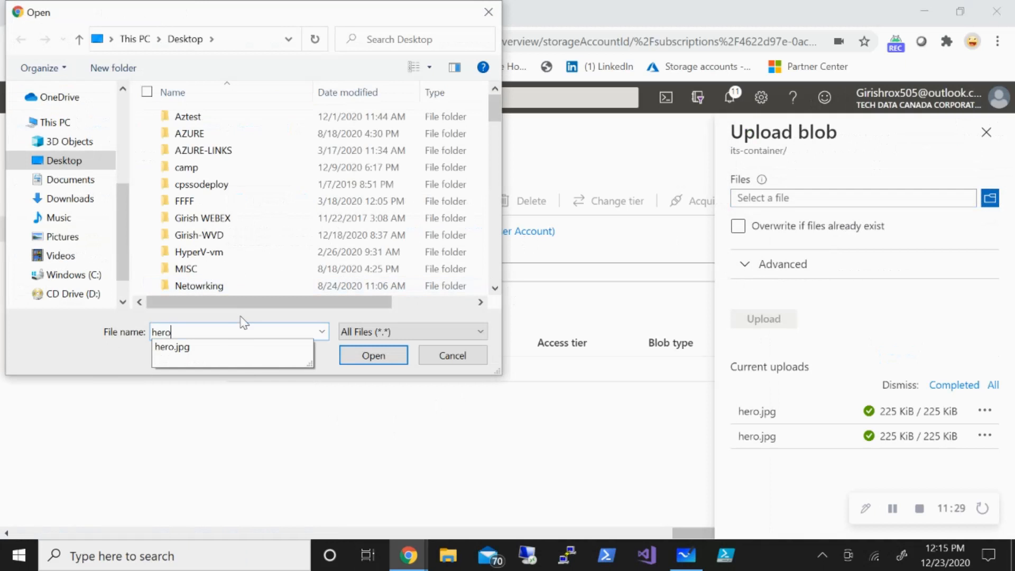
click(393, 354)
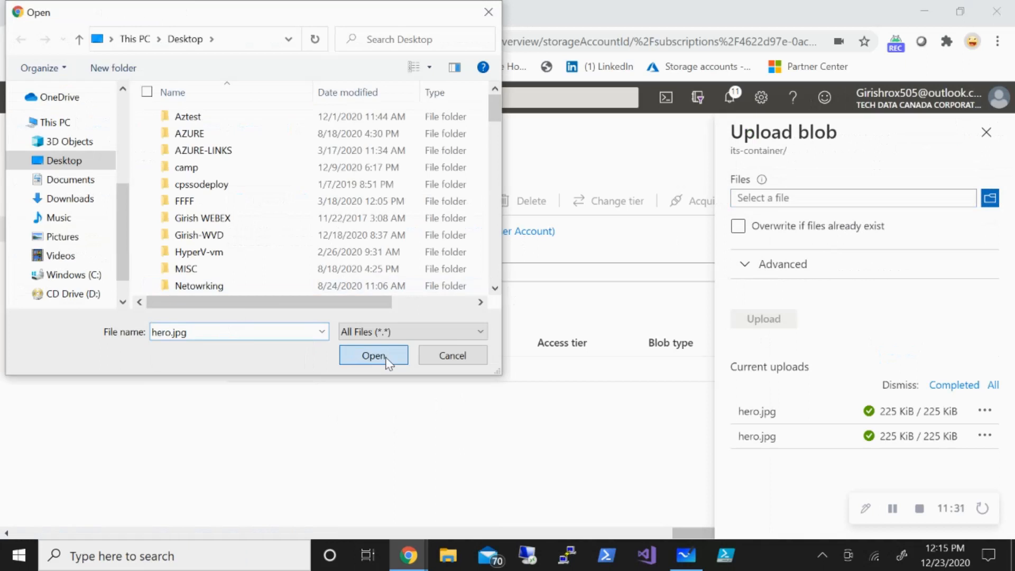
click(744, 328)
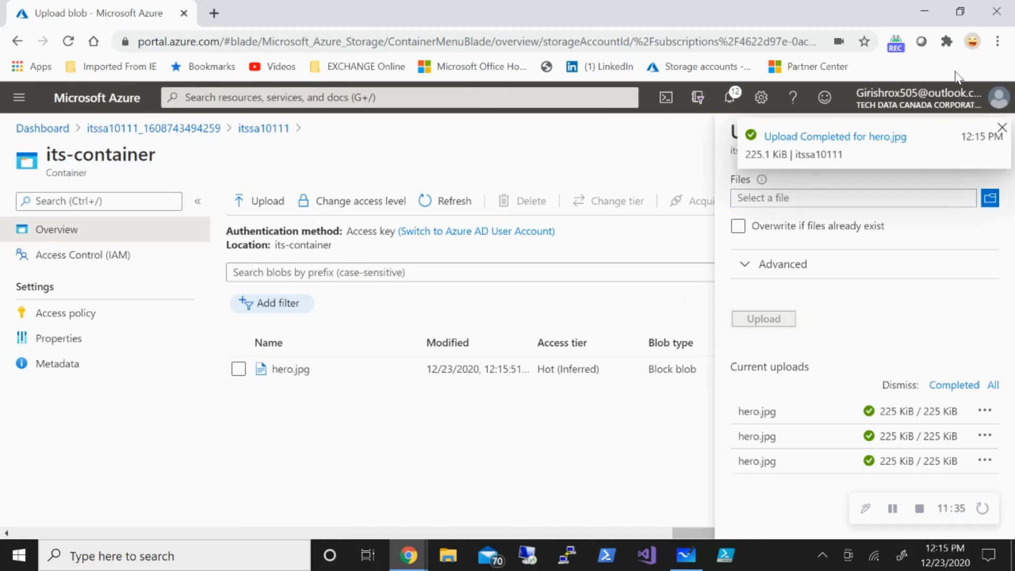
click(1003, 128)
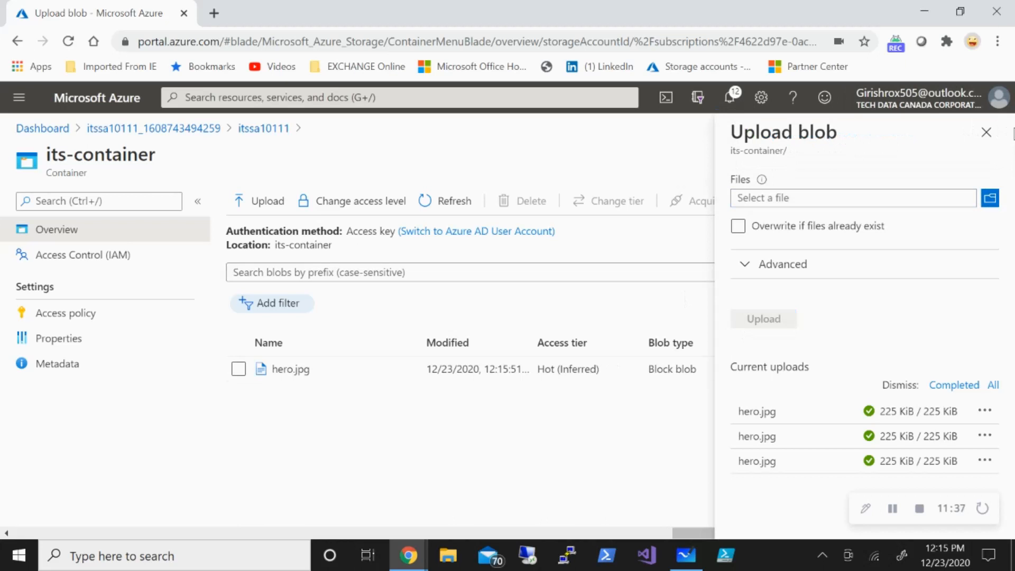
click(986, 134)
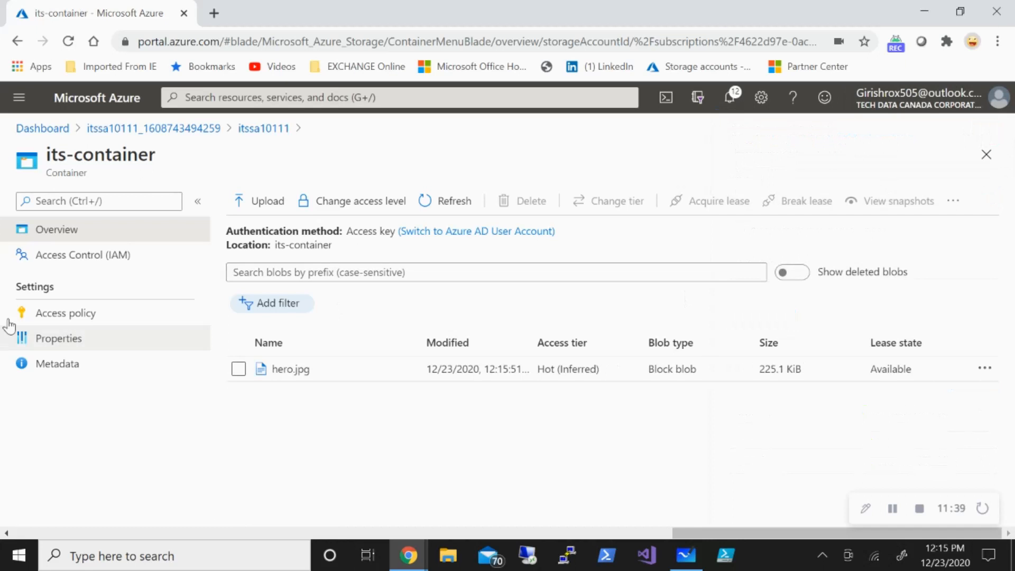
- Add a time-based retention policy of 2 days to its-container's immutable blob storage and dismiss the notification
click(50, 312)
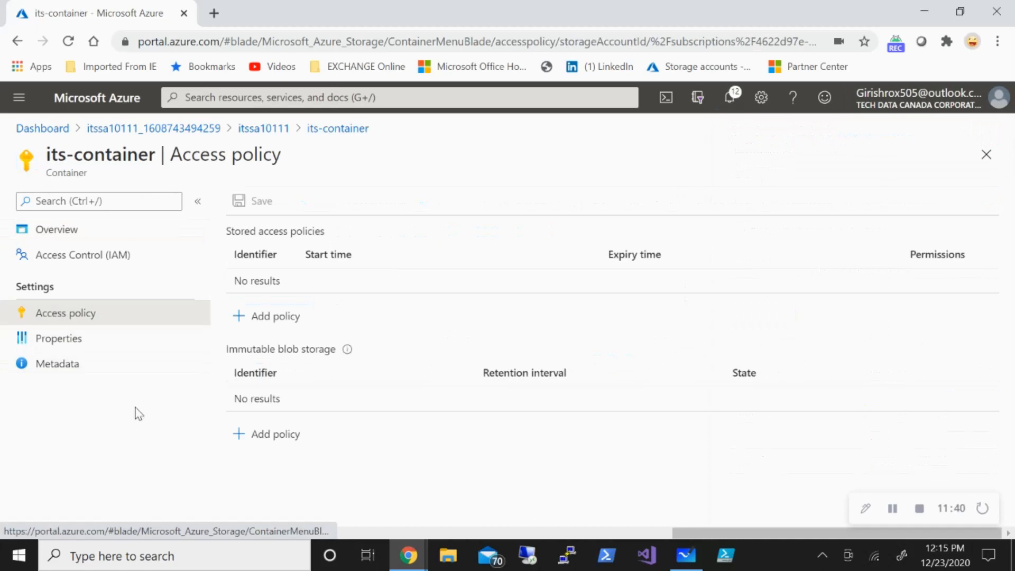
click(284, 441)
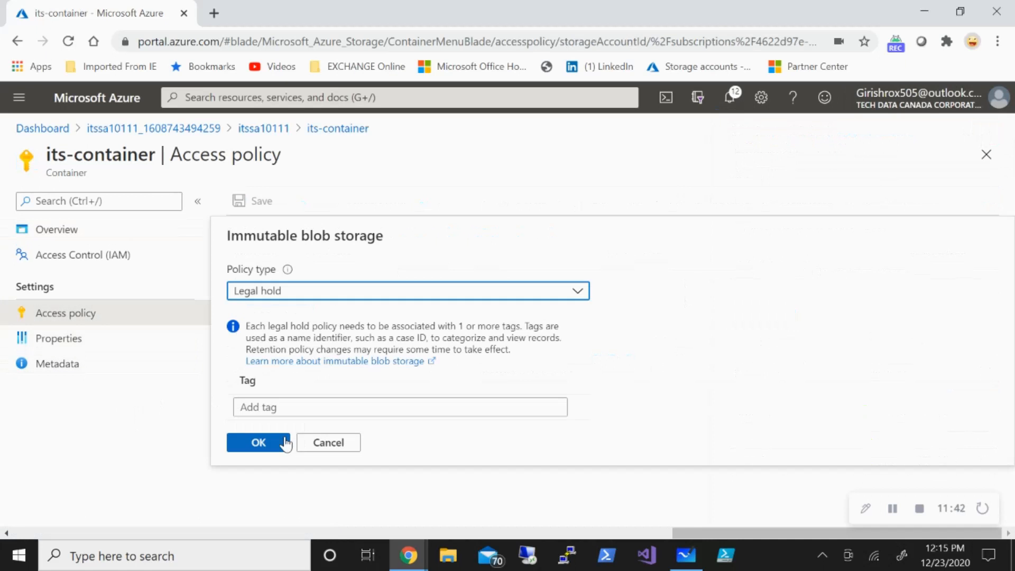
click(423, 291)
click(337, 314)
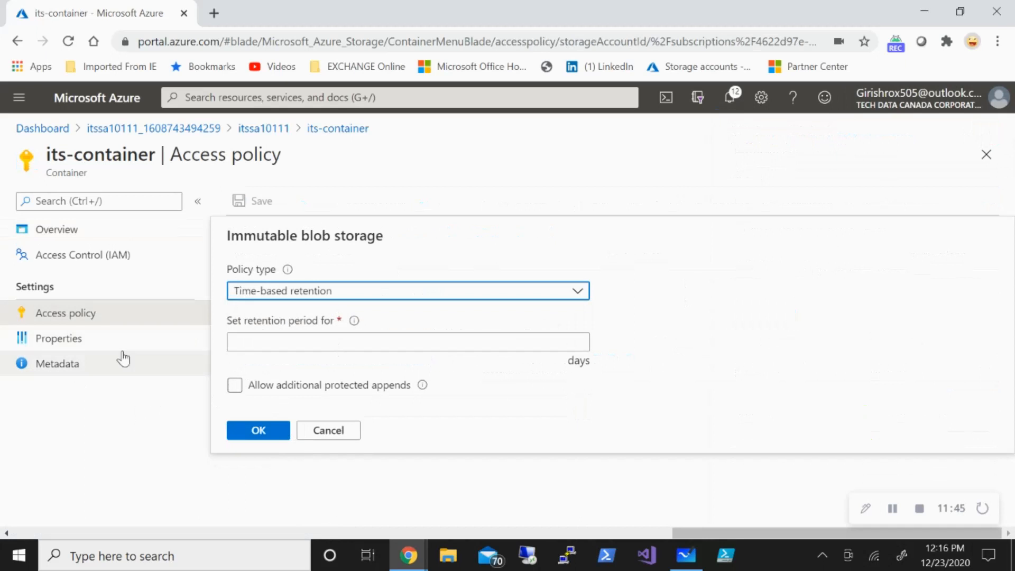
click(285, 344)
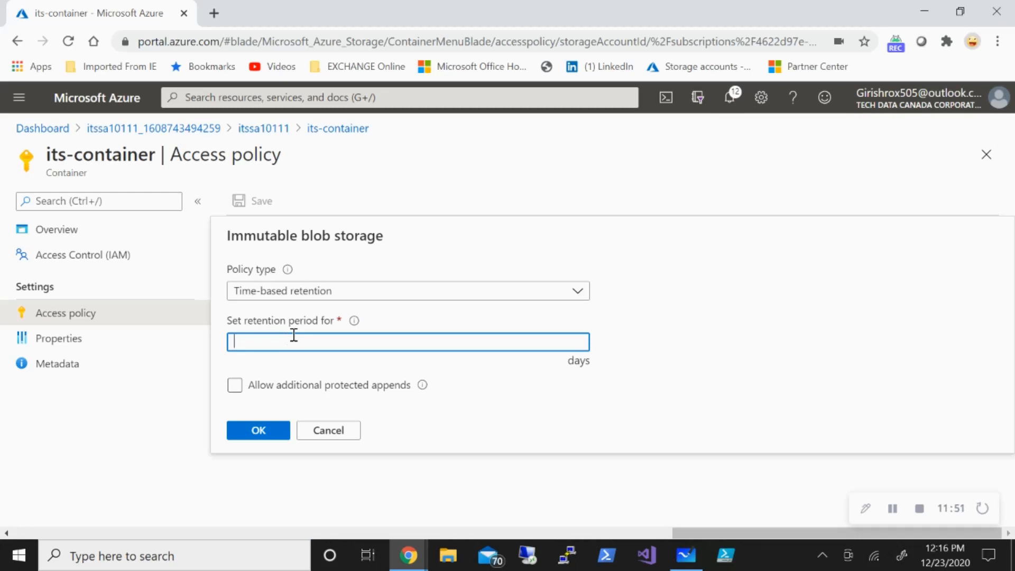
click(269, 431)
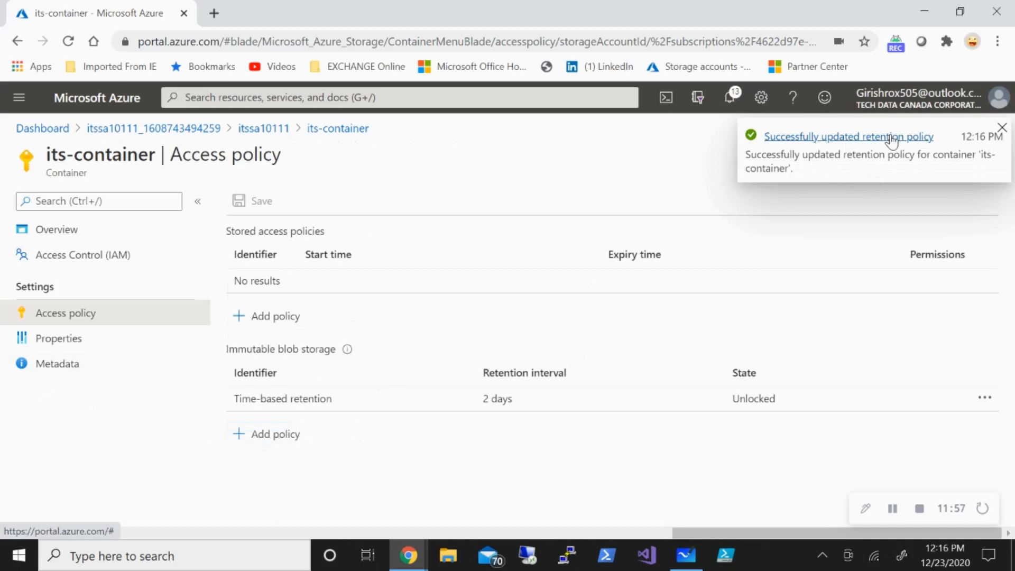
click(1003, 128)
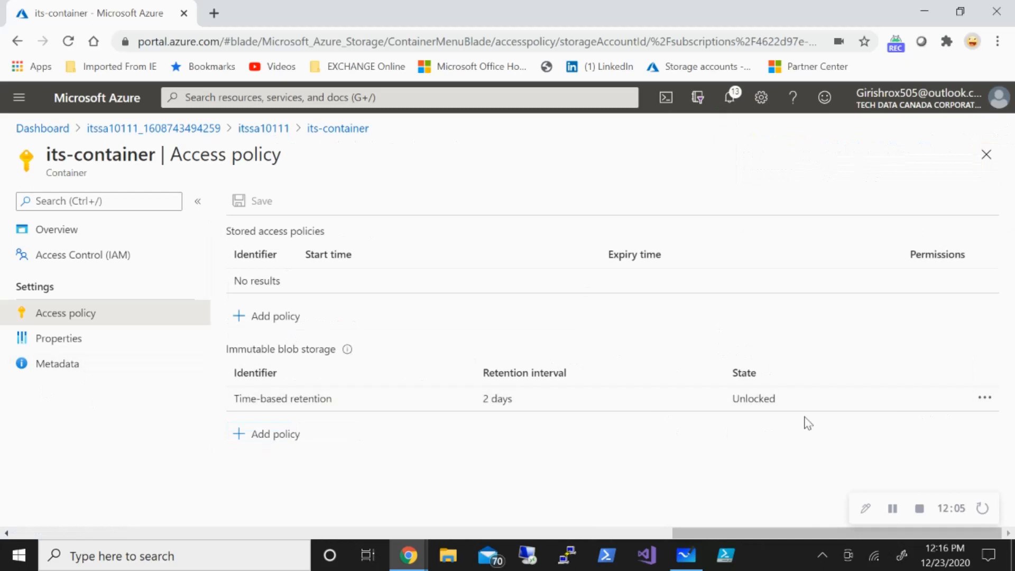
- Lock the time-based retention policy on its-container, confirming with "yes", and dismiss the notification
click(984, 400)
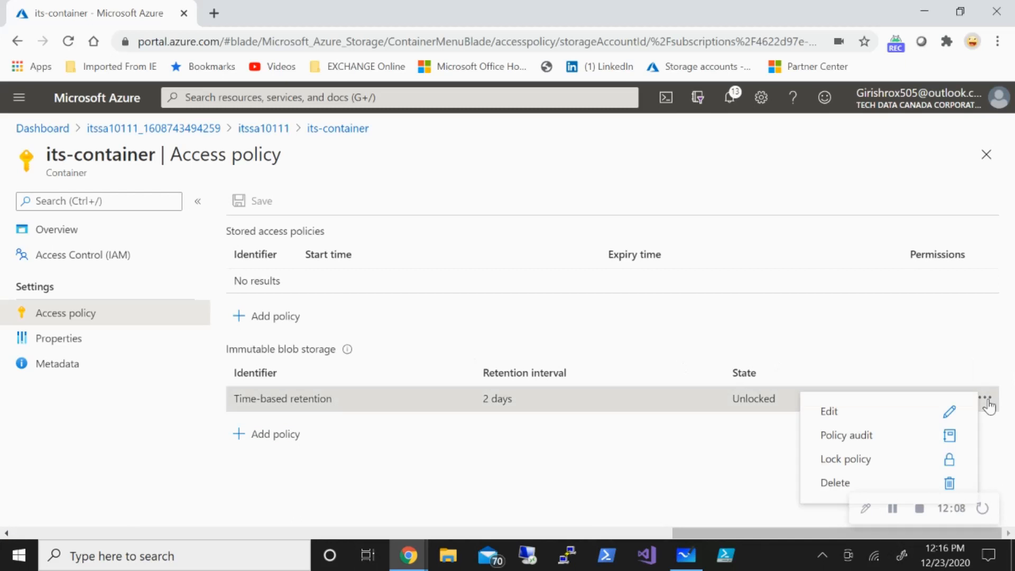
click(880, 461)
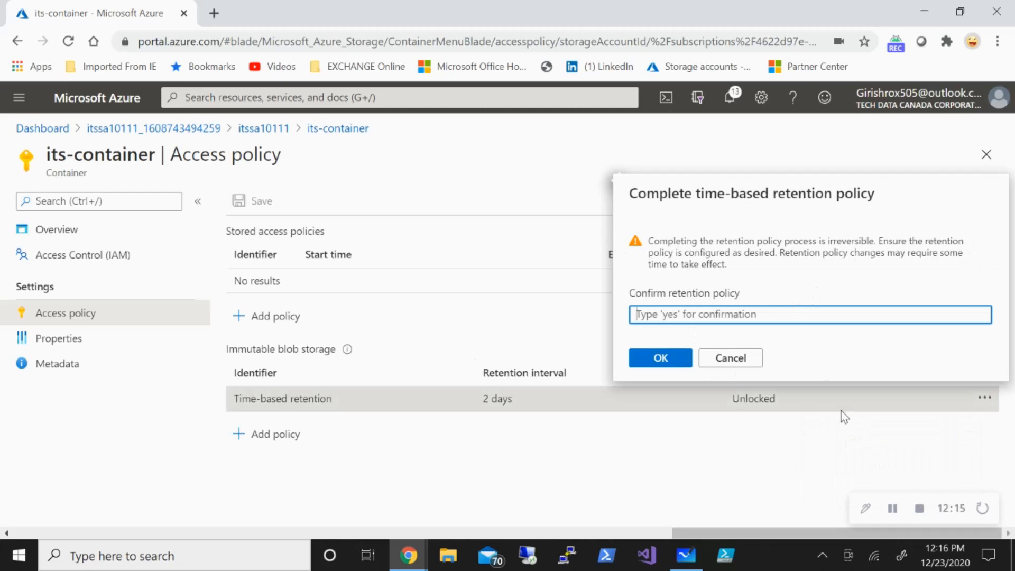
text(yes)
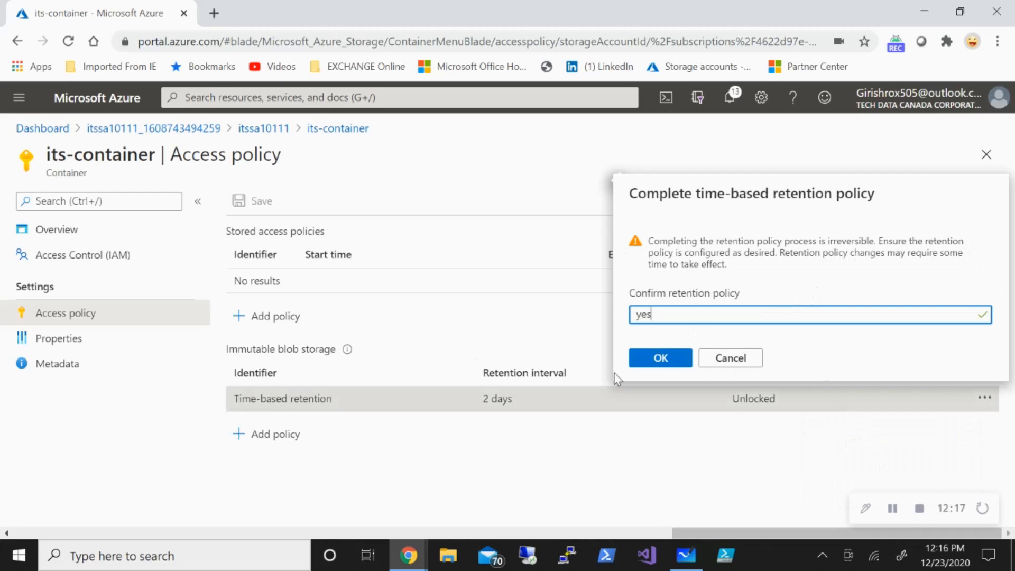
click(650, 360)
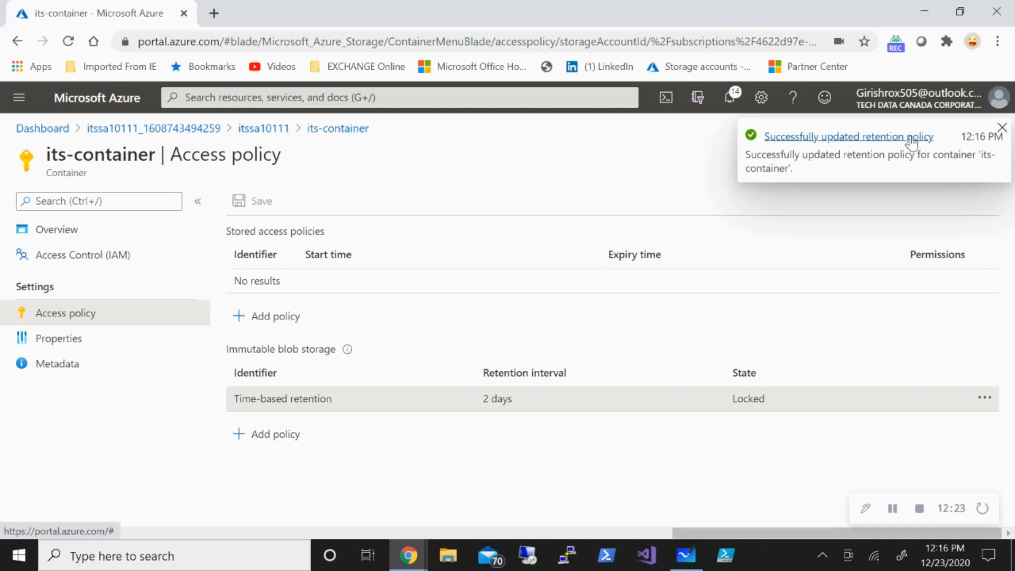
click(1002, 128)
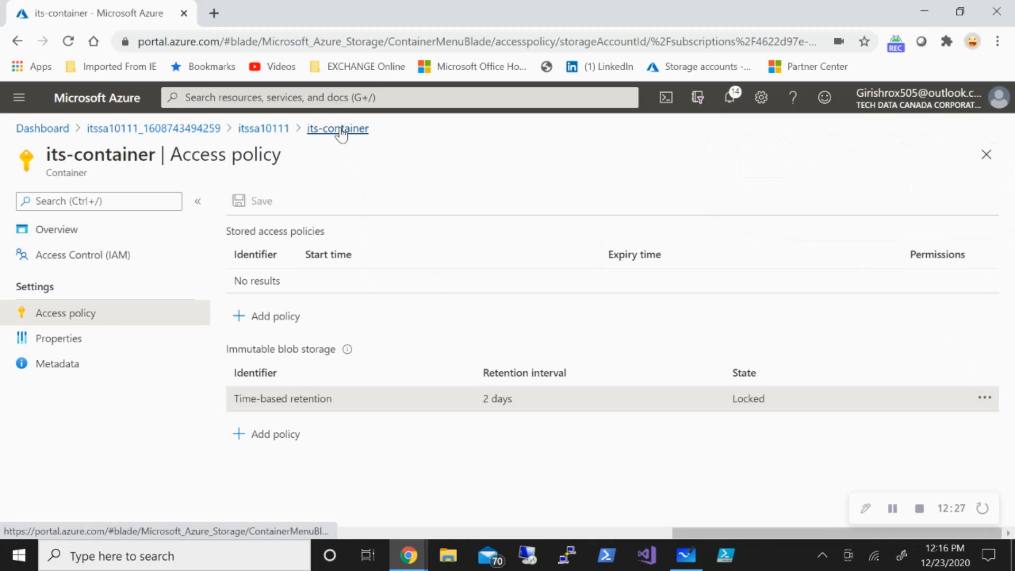
- Return to the its-container overview, refresh the blob list, and try to delete hero.jpg under the locked retention policy
click(340, 131)
click(448, 201)
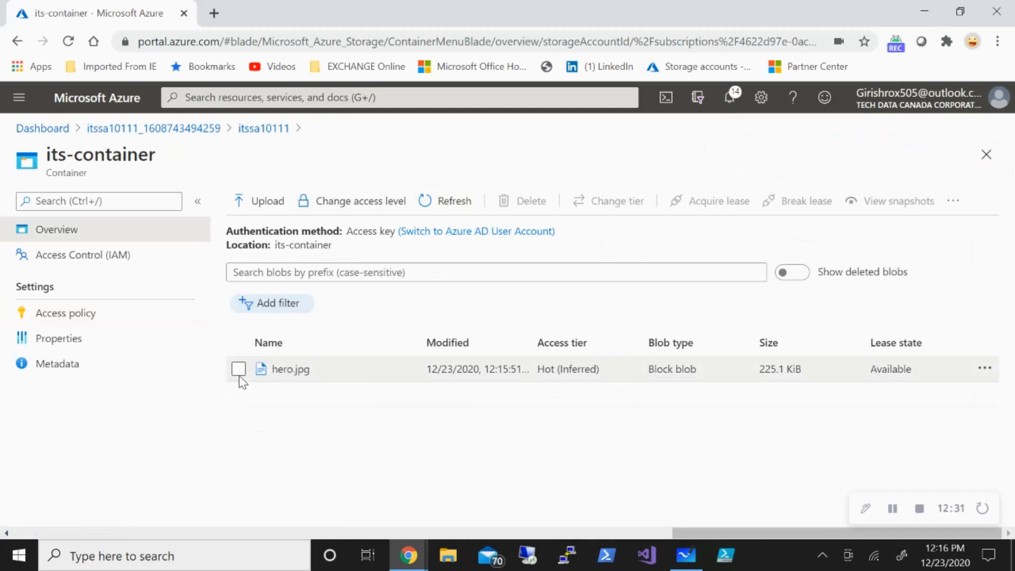
click(238, 372)
click(525, 208)
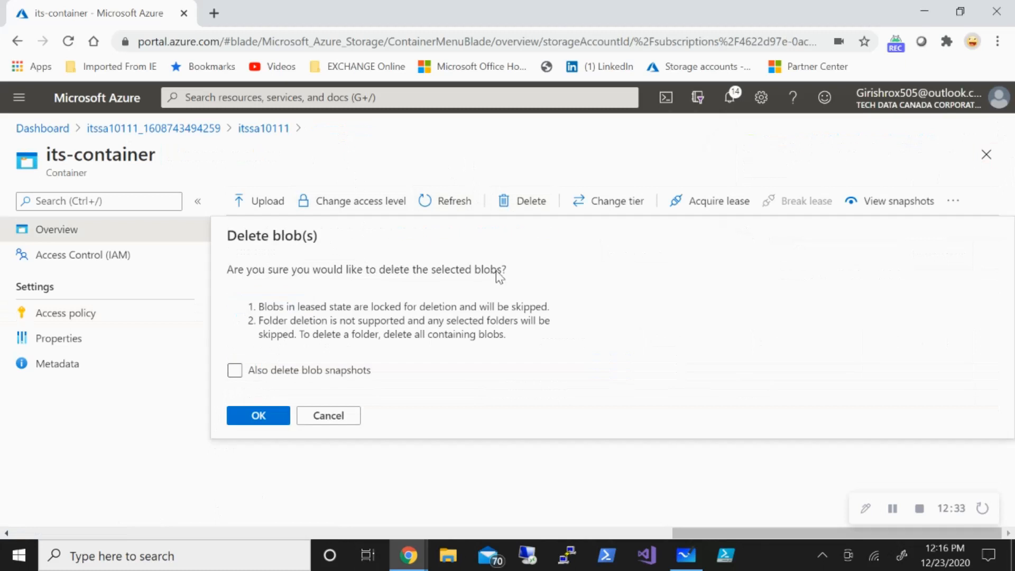
click(273, 419)
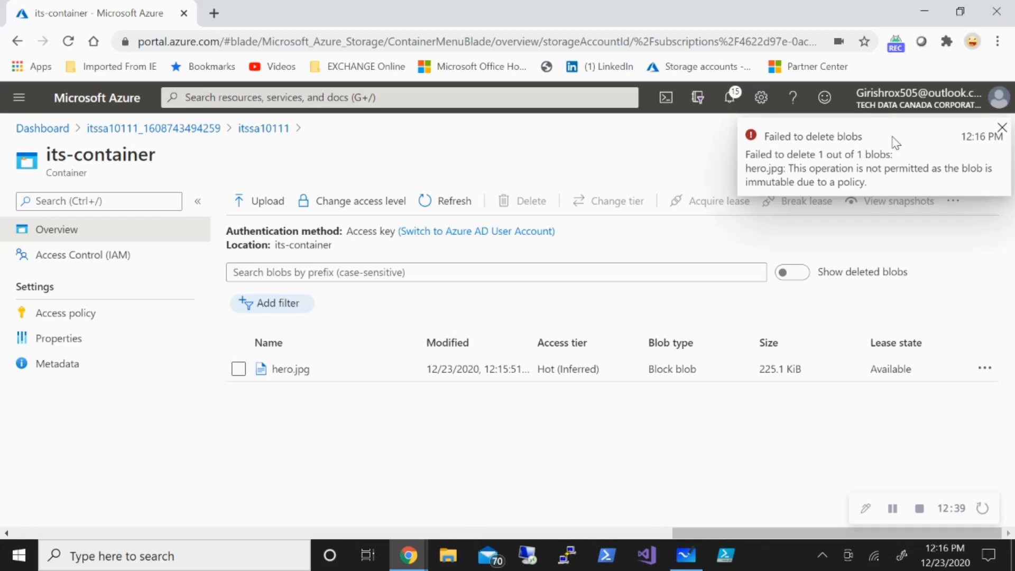
click(1004, 129)
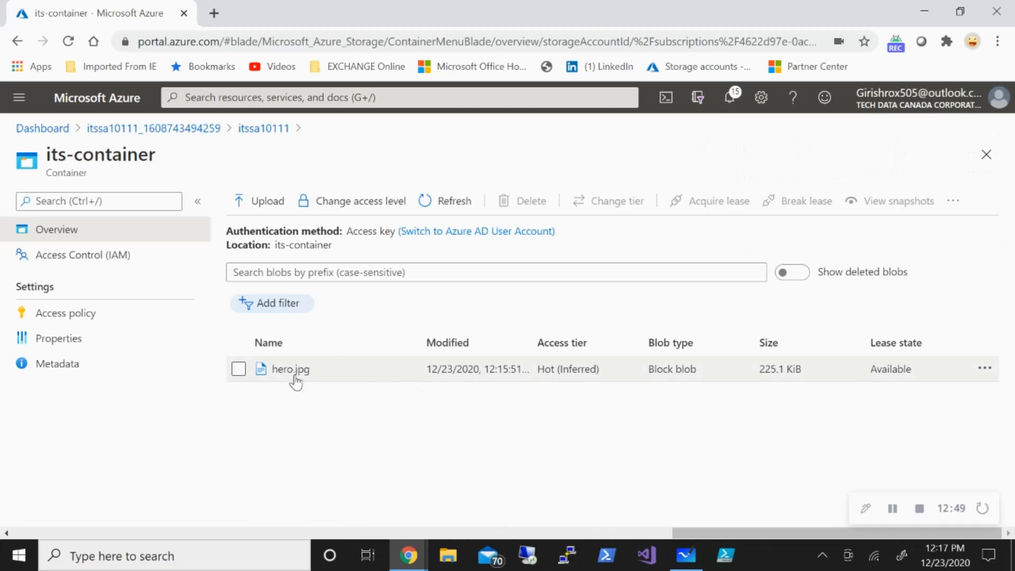
- Reopen its-container's access policy, try to shorten the locked policy's retention period to 1 day, and cancel the edit
click(58, 320)
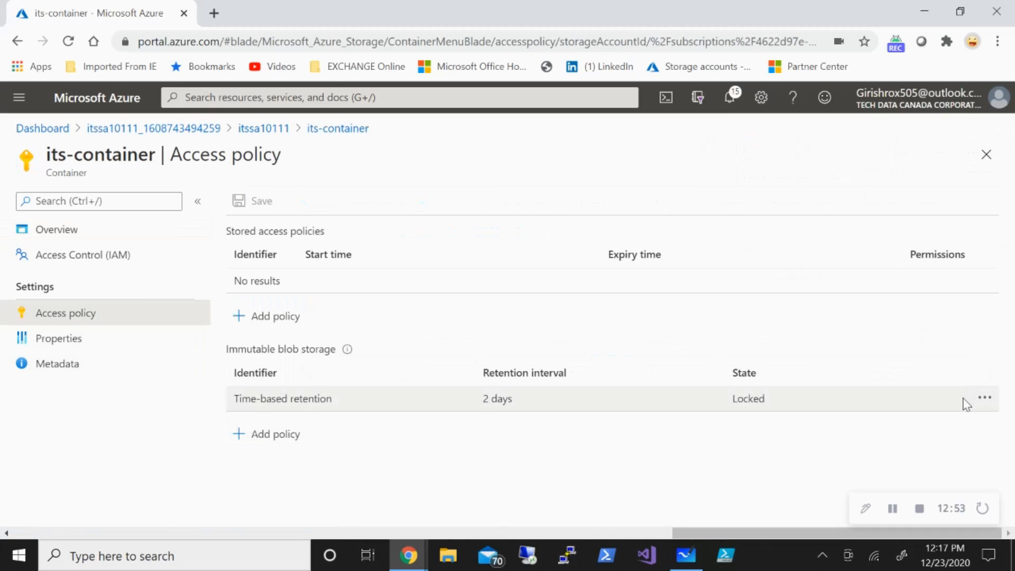
click(986, 400)
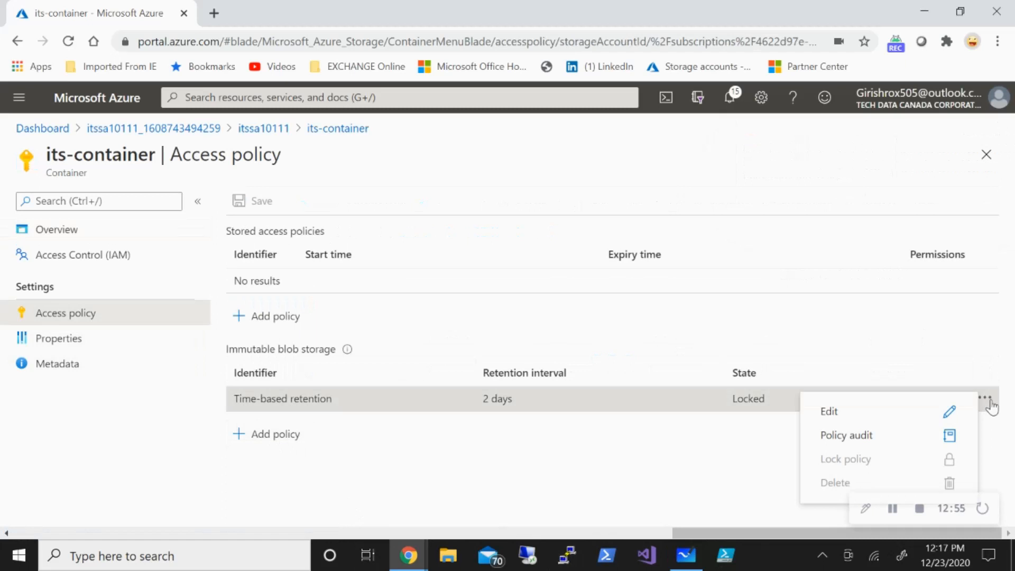
click(872, 420)
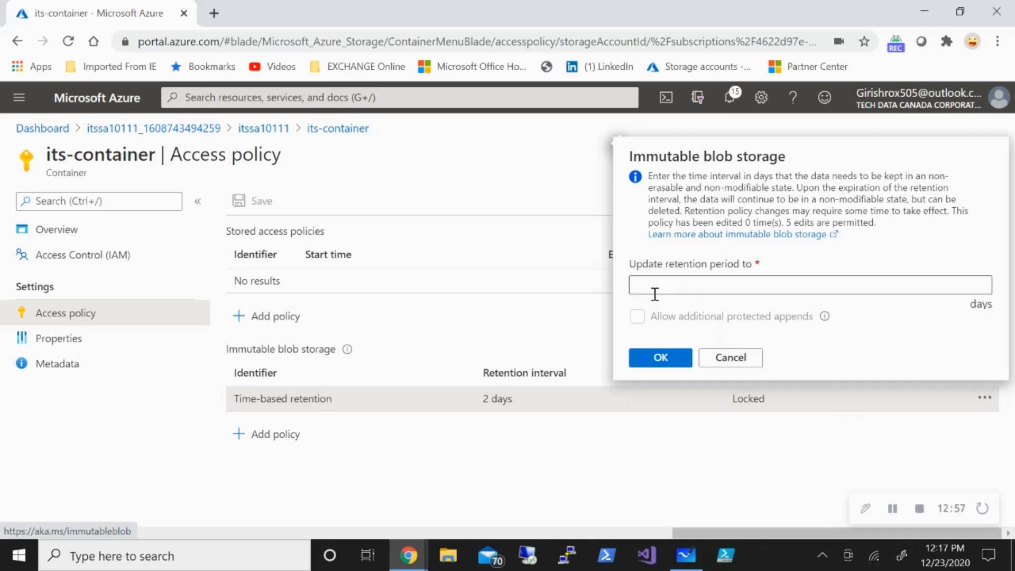
click(711, 284)
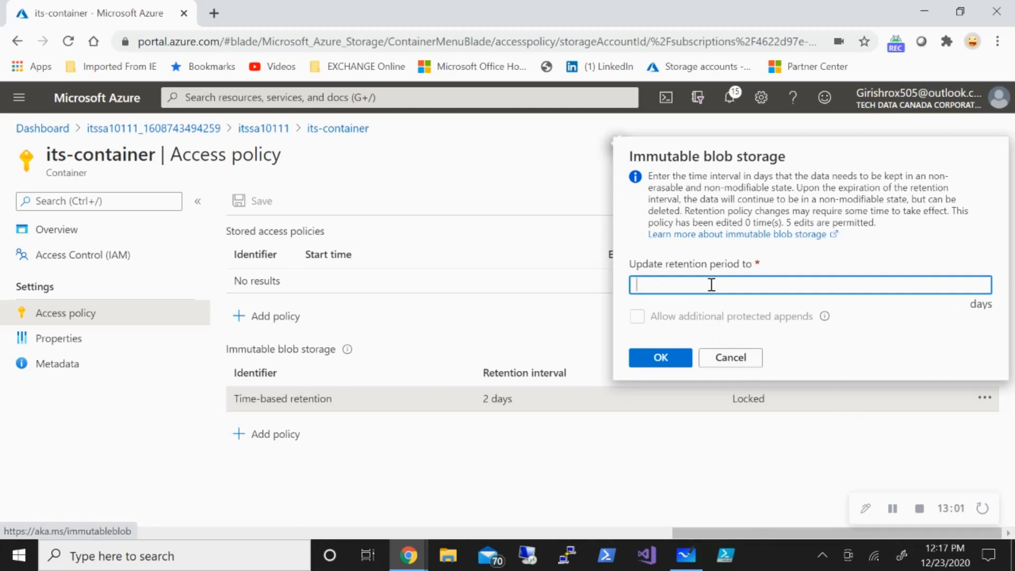
key(XF86AudioMute)
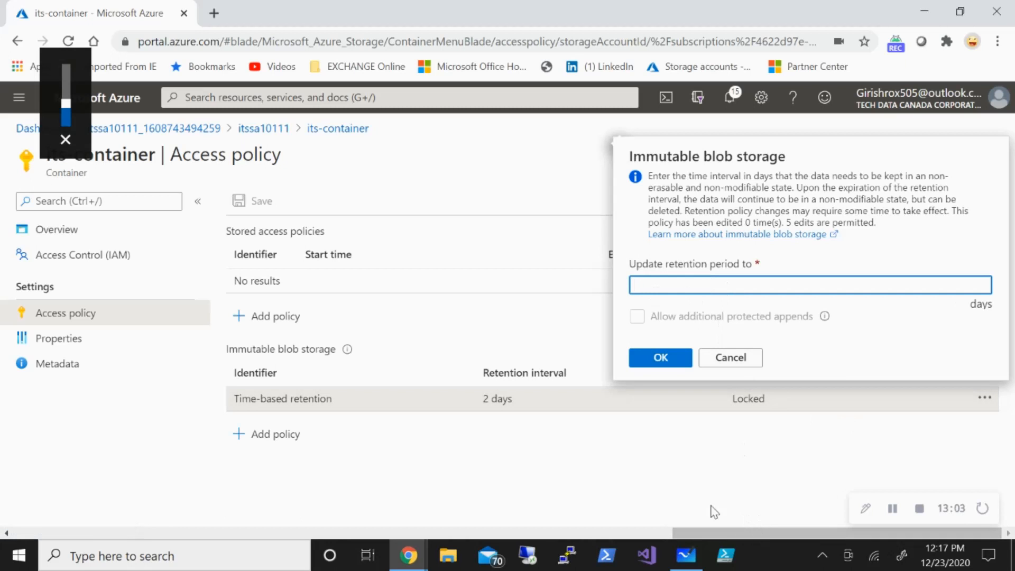
key(XF86AudioMute)
text(1)
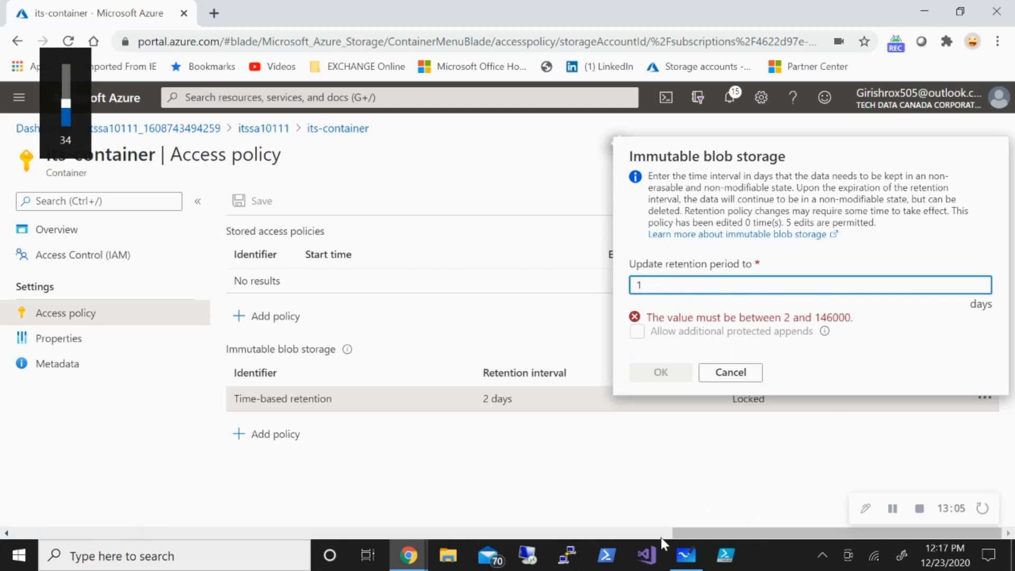
key(Escape)
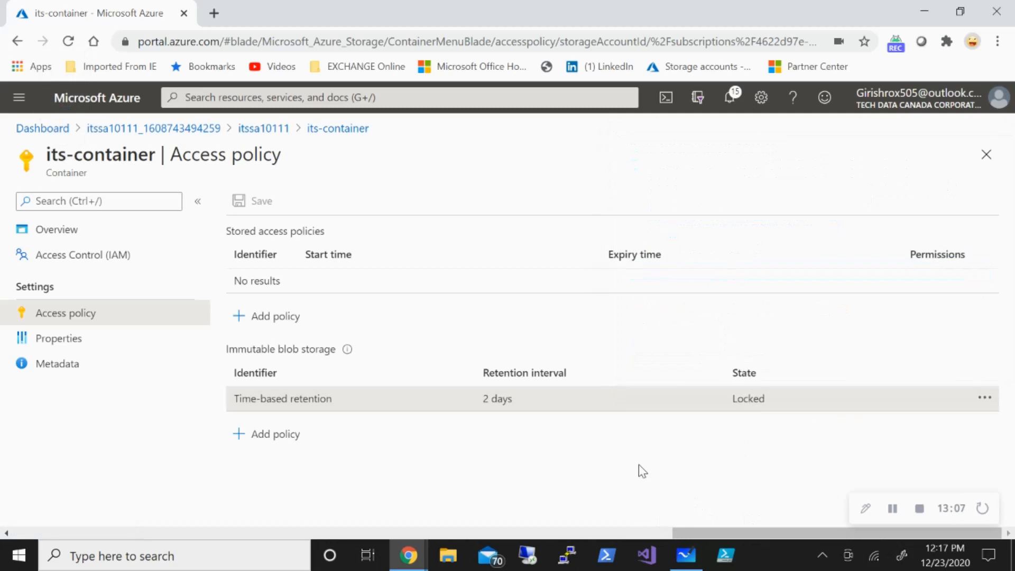
- Edit the locked time-based retention policy to extend its retention period to 3 days, and dismiss the notification
click(984, 397)
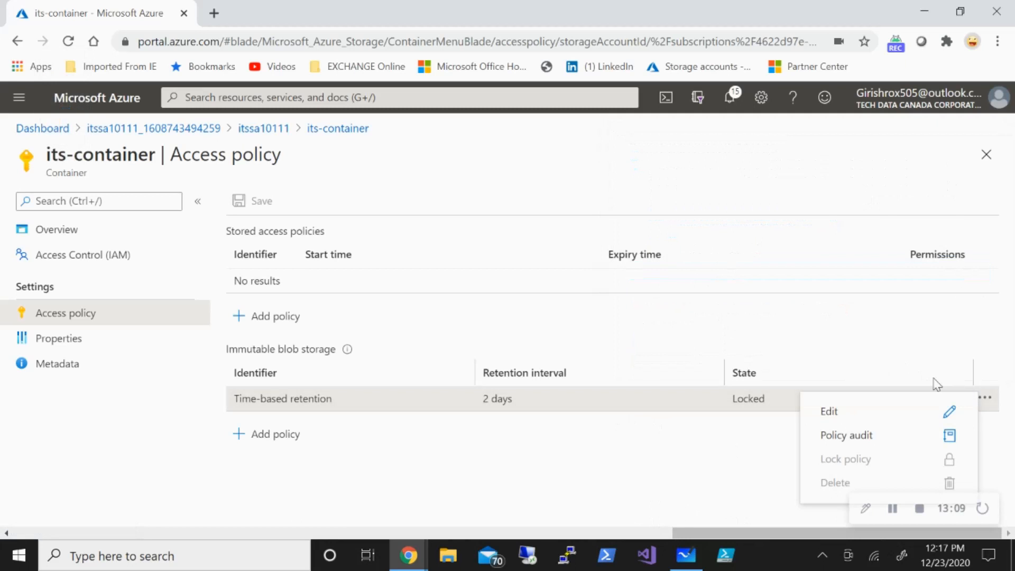
click(858, 417)
click(775, 288)
text(1)
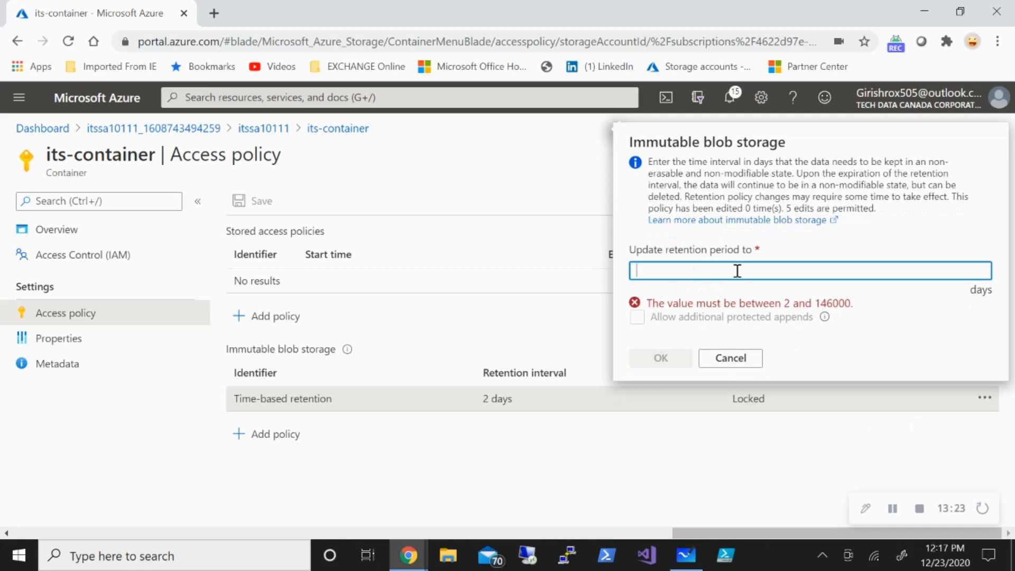
text(3)
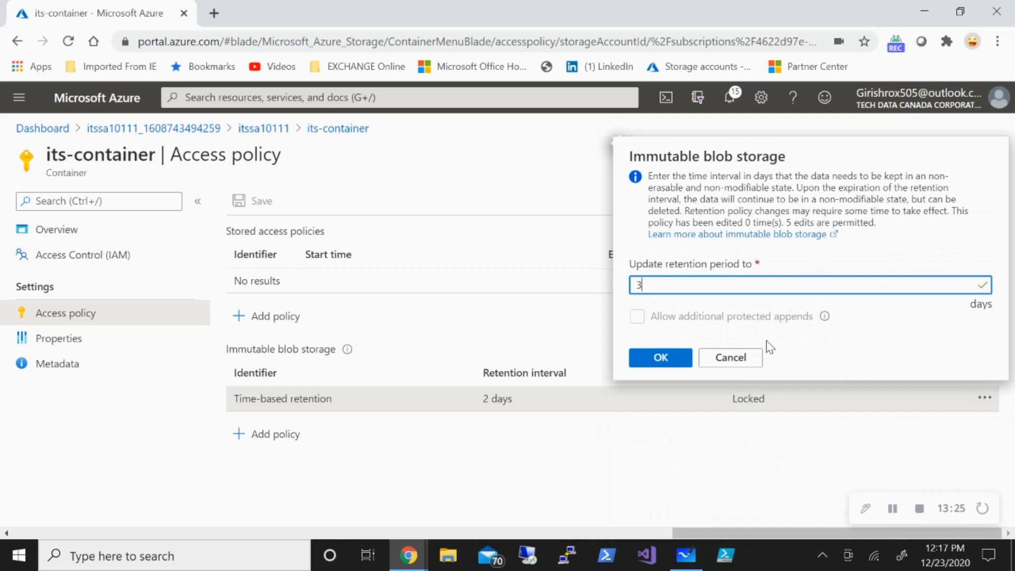
click(660, 363)
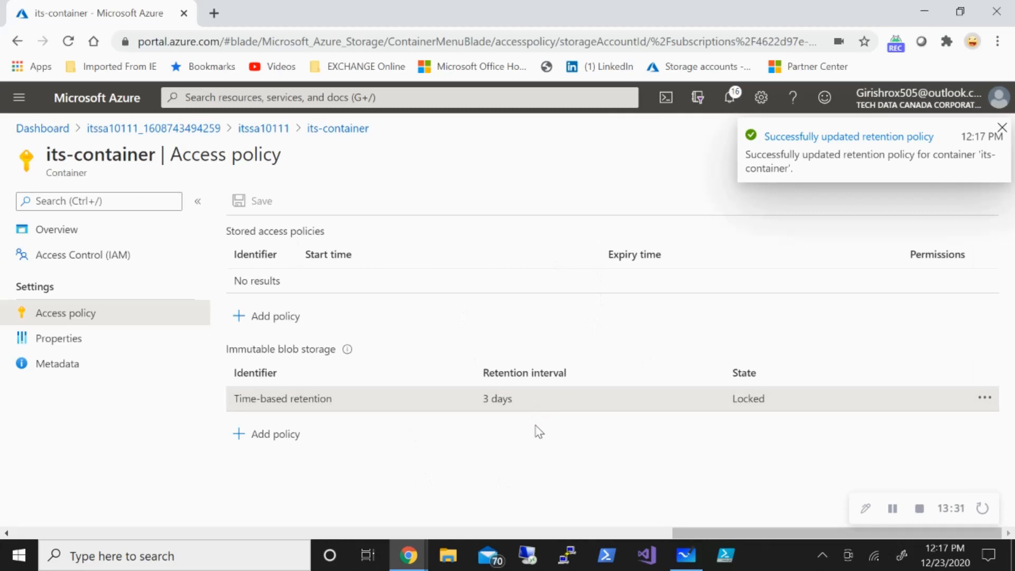
click(1001, 128)
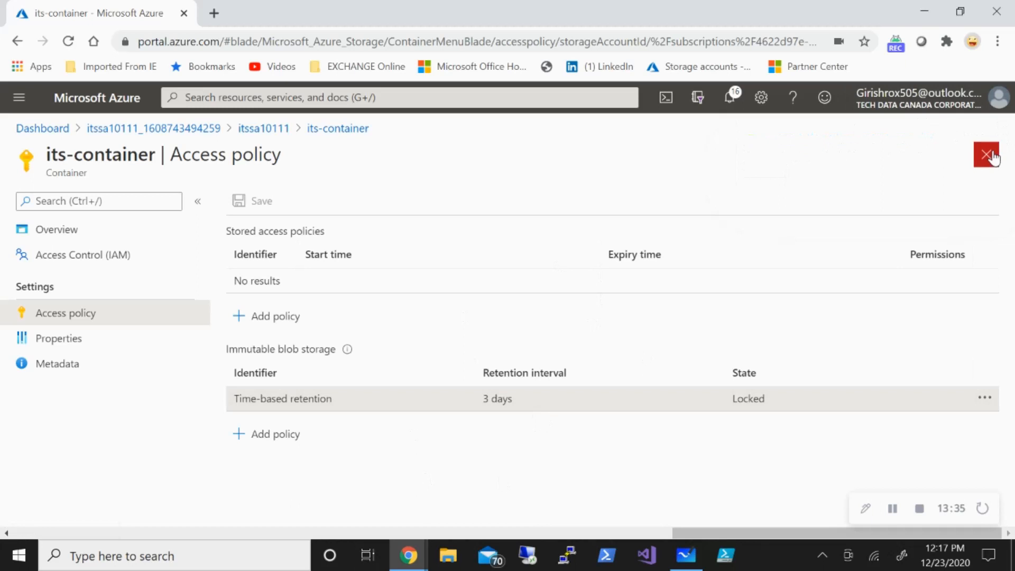